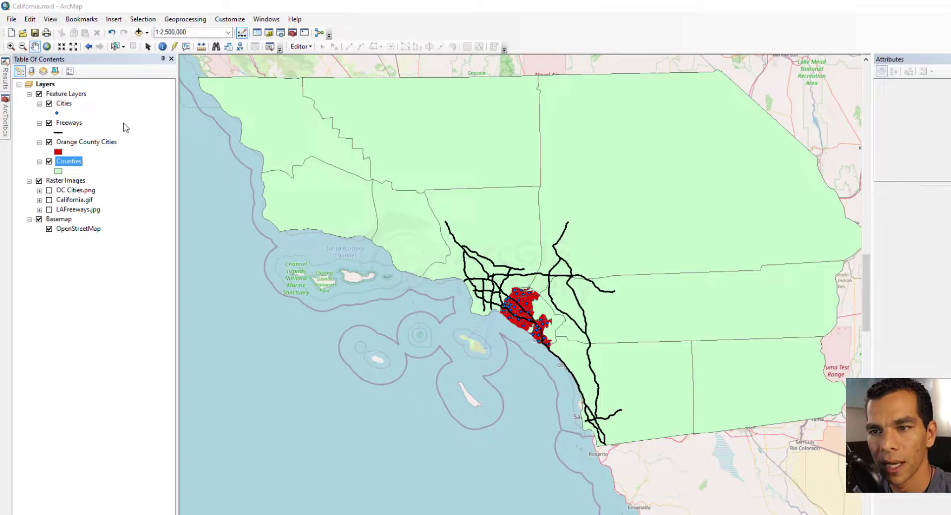
Step: With the layers listed by selection, select Kern, San Bernardino, San Luis Obispo and Santa Barbara counties by rectangle, and clear the selection
click(55, 72)
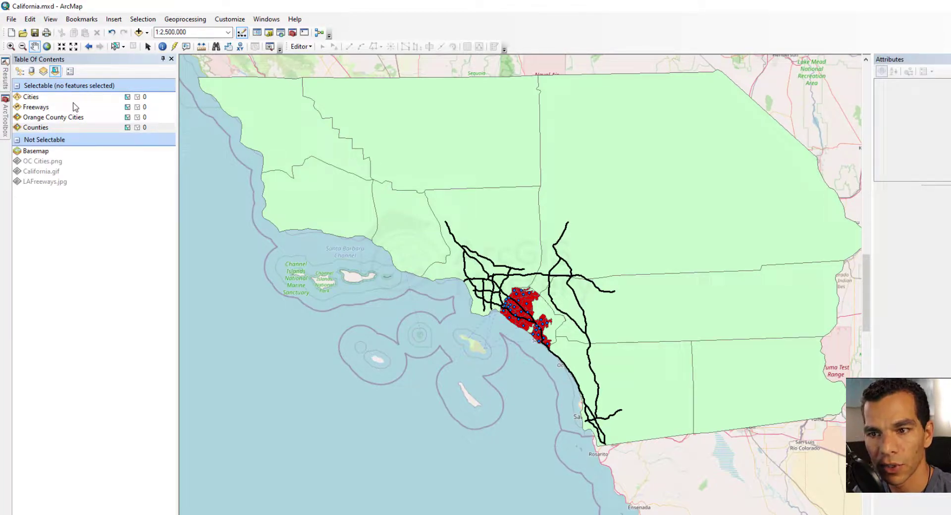
click(124, 47)
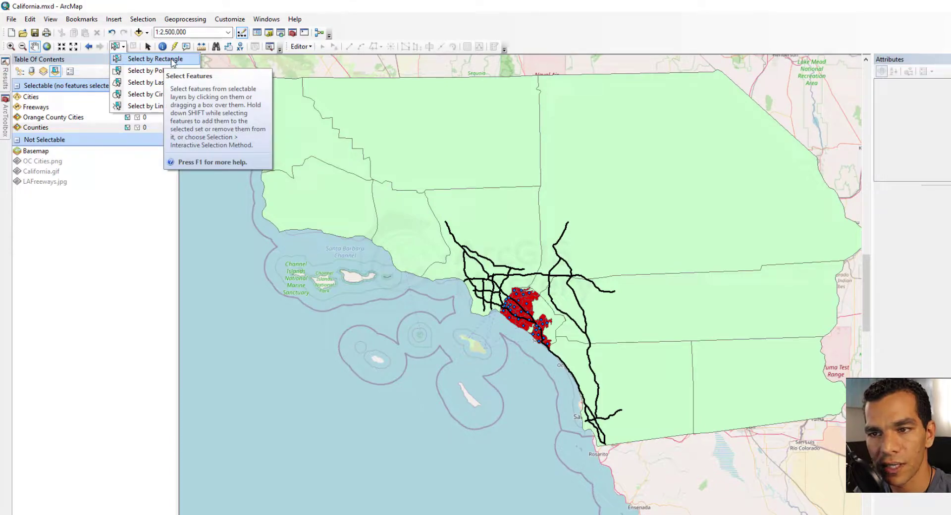
click(172, 62)
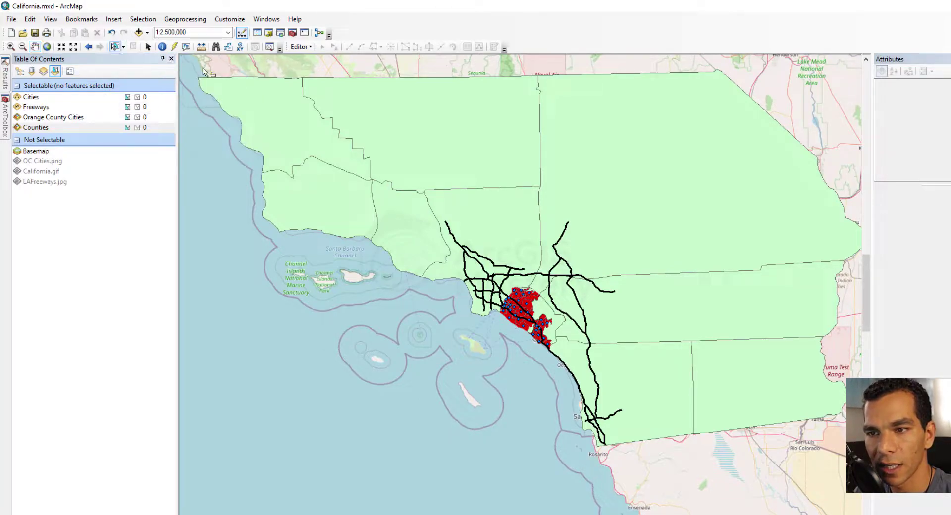
drag(201, 64, 618, 171)
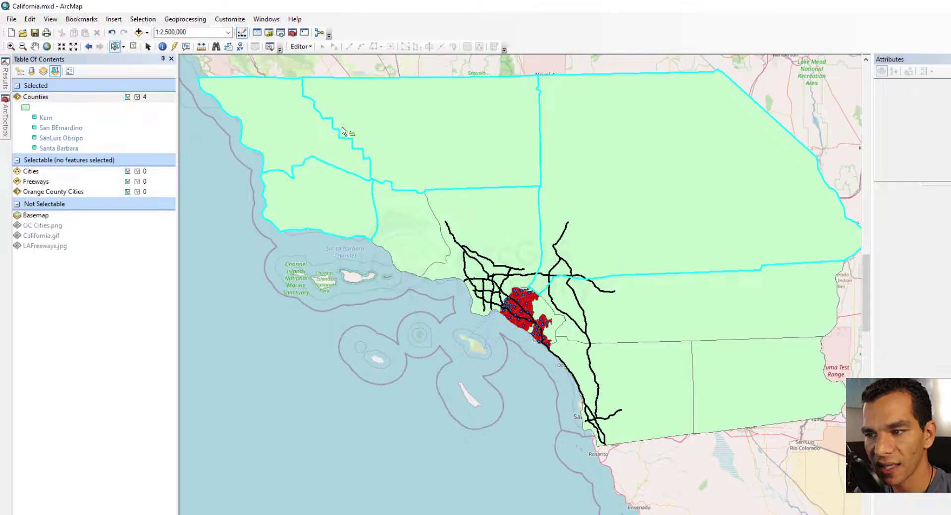
click(133, 46)
Step: Select Kern, San Bernardino and San Luis Obispo counties by drawing a selection polygon across the northern part of the map
click(124, 47)
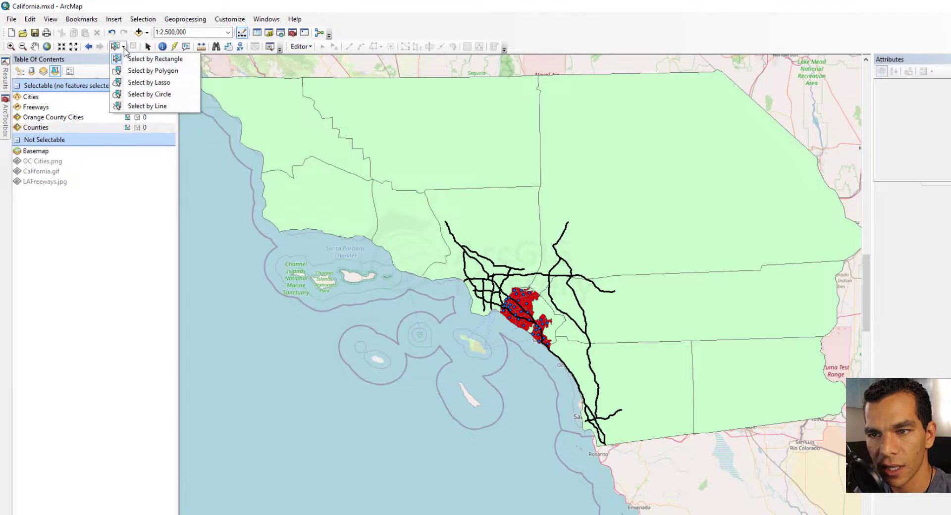
click(148, 71)
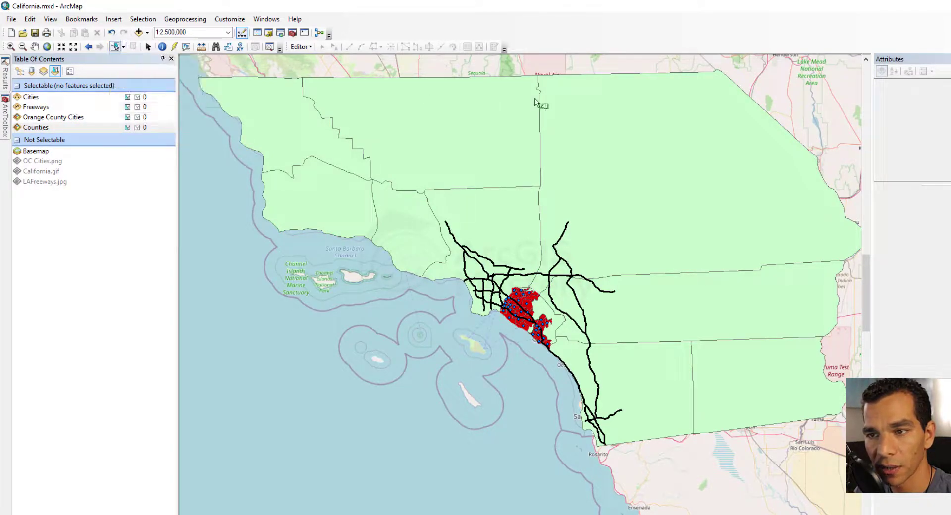
click(562, 92)
click(577, 158)
click(498, 174)
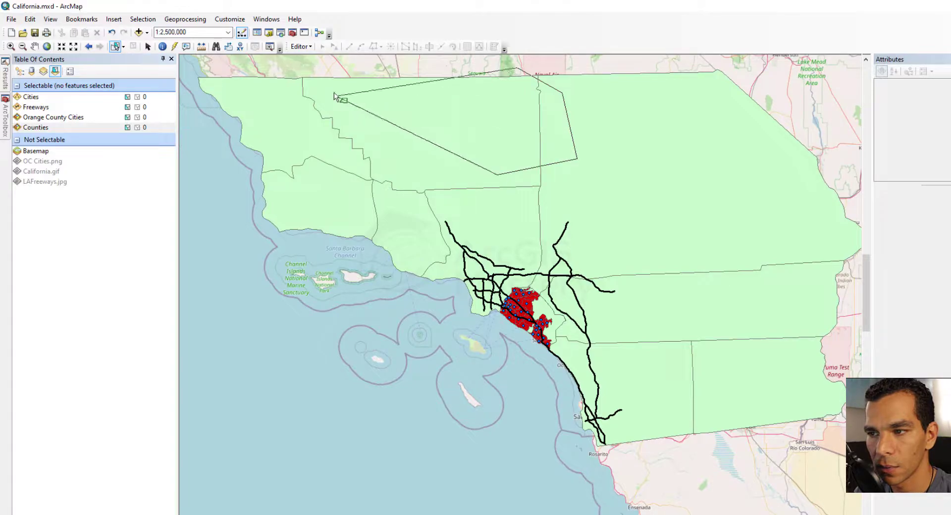
double_click(273, 96)
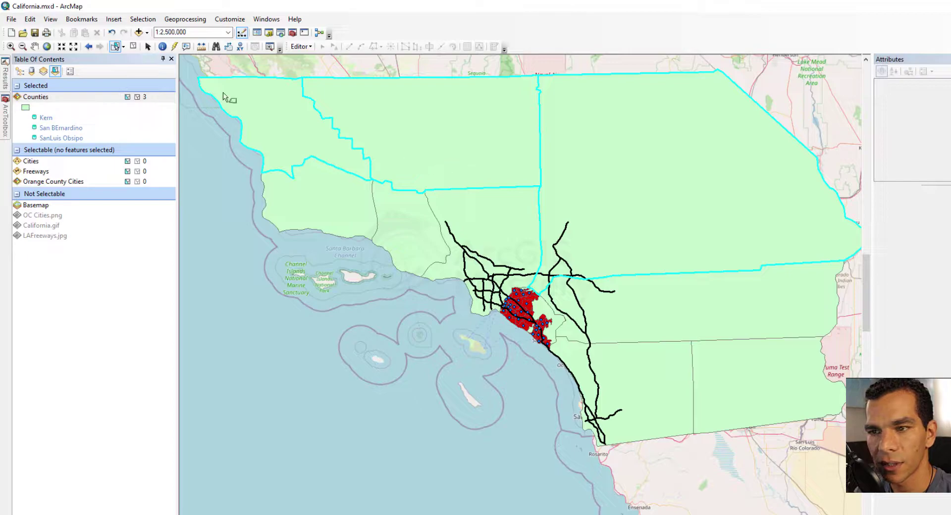
Step: Select Kern, San Luis Obispo, Santa Barbara and Ventura counties by drawing a lasso around the northwestern coast area
click(123, 47)
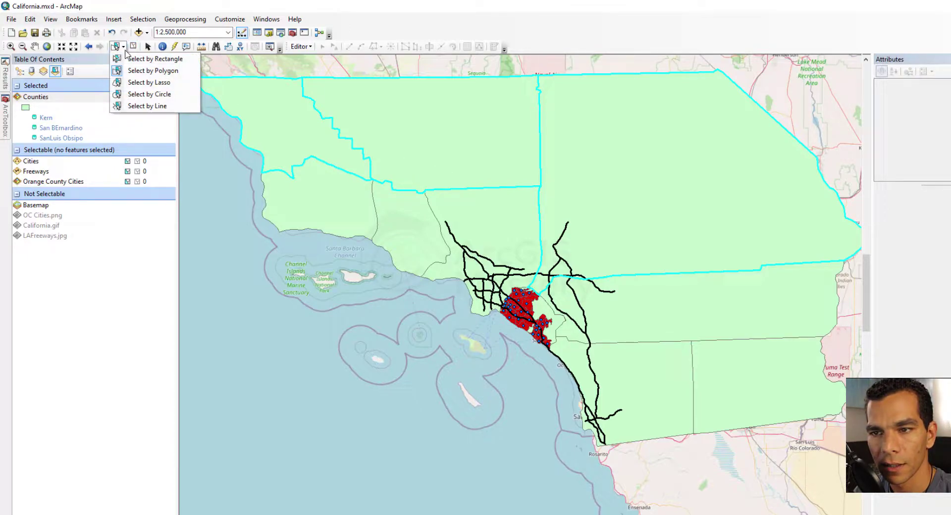
click(149, 83)
mouse_move(251, 211)
mouse_down()
mouse_move(260, 229)
mouse_move(299, 238)
mouse_move(339, 192)
mouse_move(352, 217)
mouse_move(402, 205)
mouse_move(409, 170)
mouse_move(377, 142)
mouse_move(337, 138)
mouse_move(315, 115)
mouse_move(289, 142)
mouse_move(252, 126)
mouse_move(232, 141)
mouse_up()
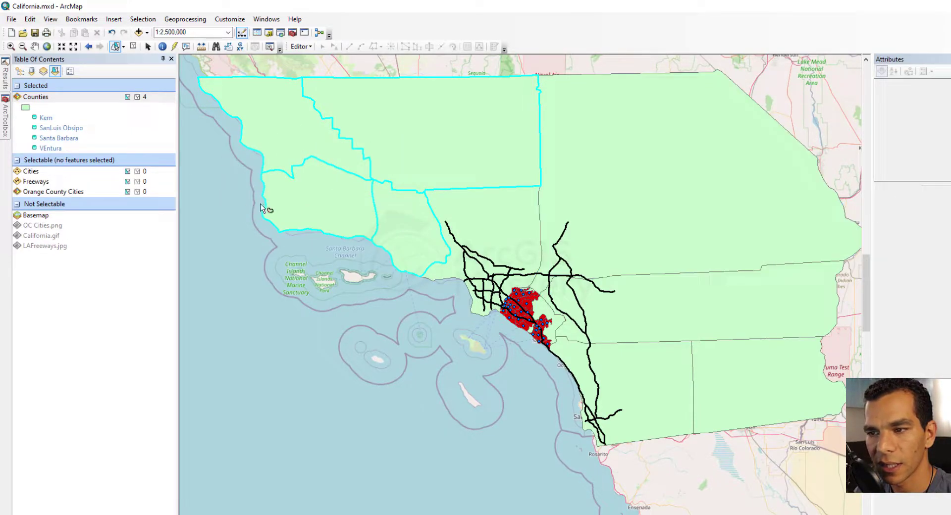
Step: Select features with a circle centred in northern Los Angeles County that reaches into Kern and San Bernardino counties
click(123, 47)
click(142, 94)
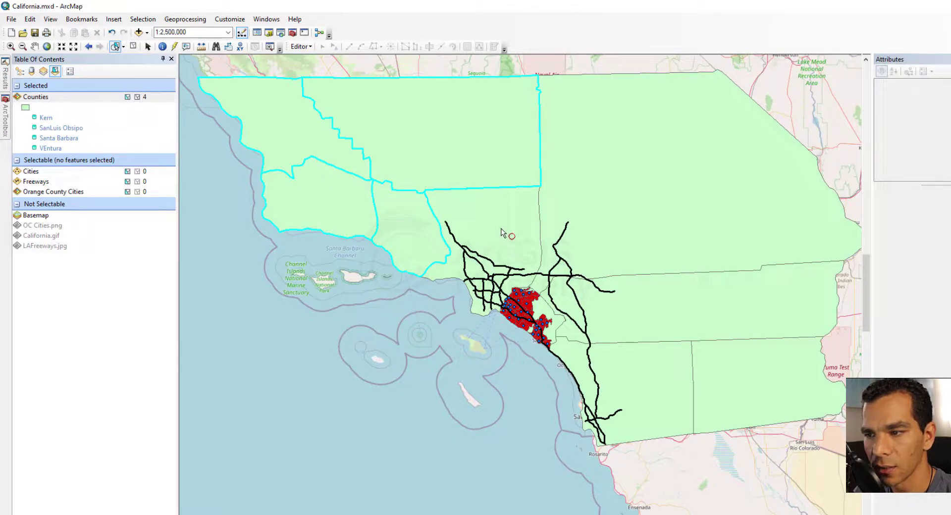
drag(515, 209, 578, 225)
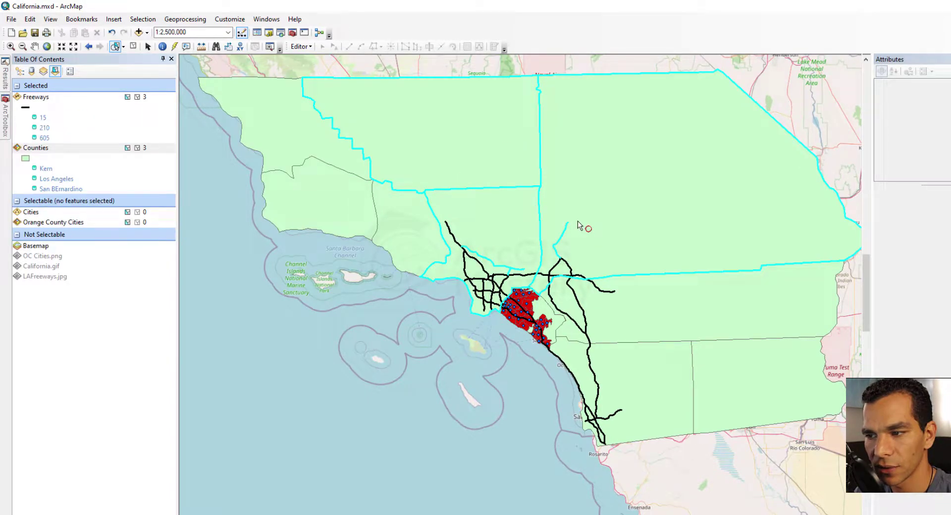
Step: Select features with a line crossing Santa Barbara, Ventura, Los Angeles and San Bernardino counties, and clear the selection
click(123, 47)
click(157, 107)
click(230, 250)
click(311, 201)
click(350, 192)
click(395, 235)
click(431, 249)
click(469, 233)
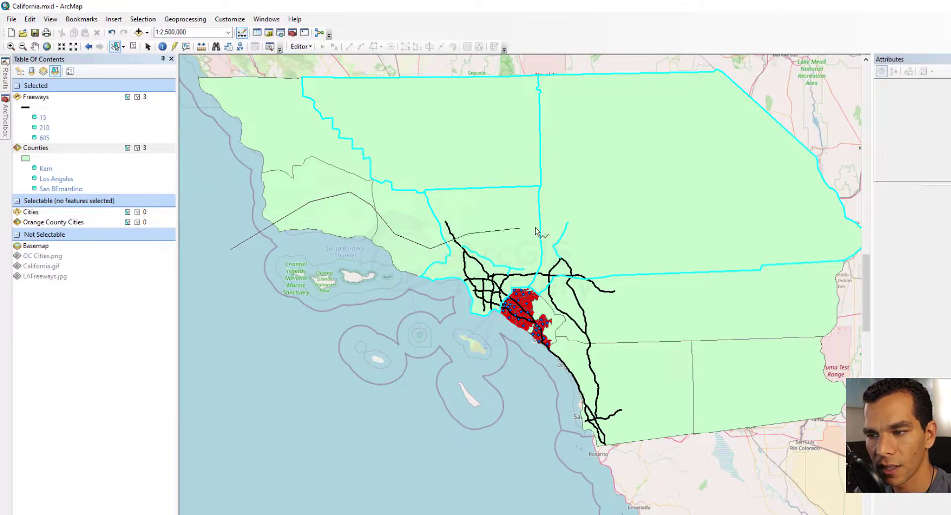
double_click(639, 226)
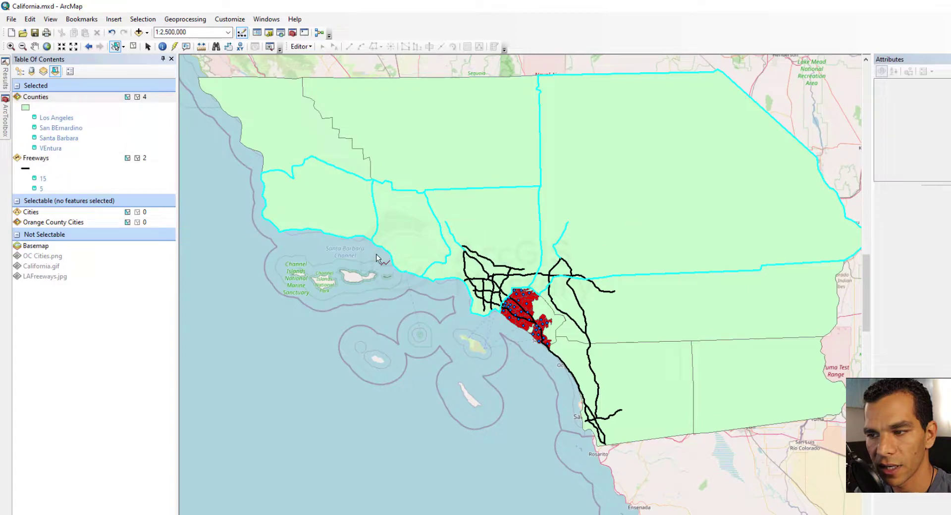
click(134, 48)
Step: Select the six northern and western counties by rectangle, and clear the selection of the Counties layer only
click(123, 47)
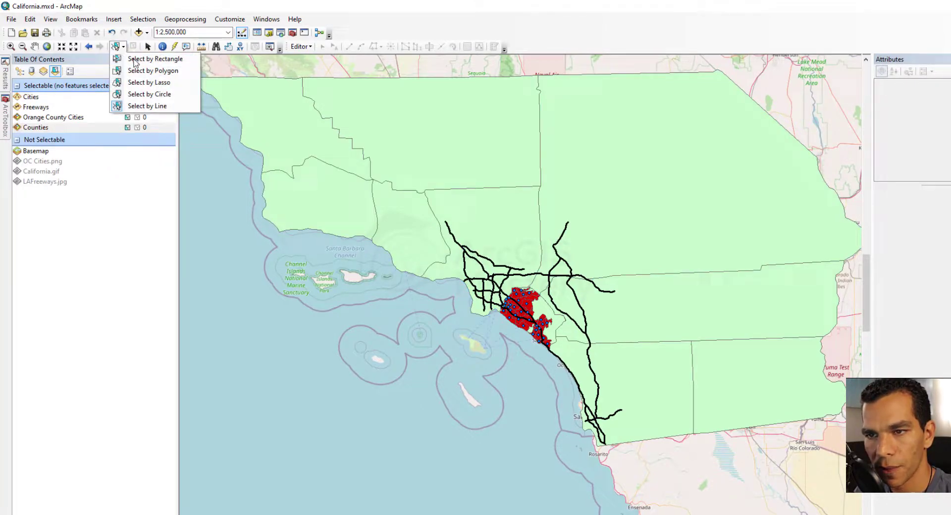
click(134, 59)
drag(295, 116, 558, 206)
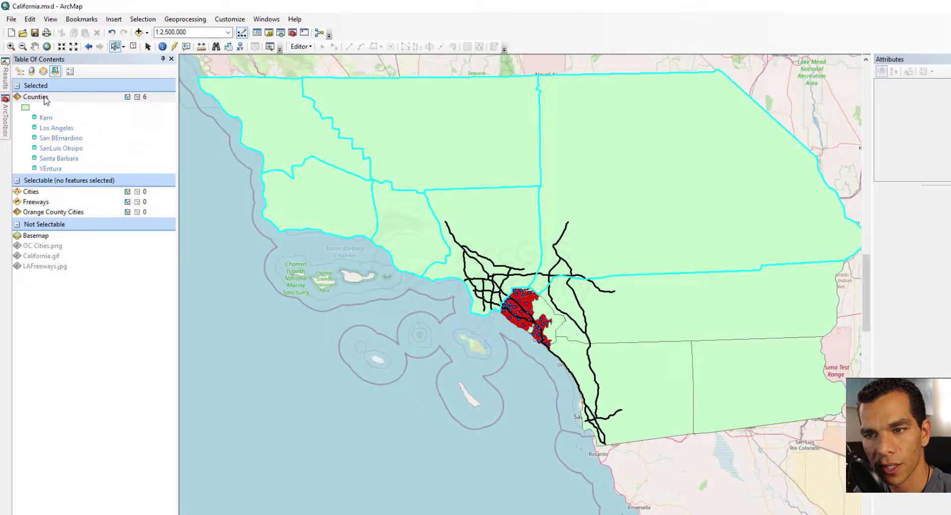
click(137, 97)
Step: Return the layer list to drawing order and open Select By Attributes, keeping its dialog clear of the map layers list
click(20, 71)
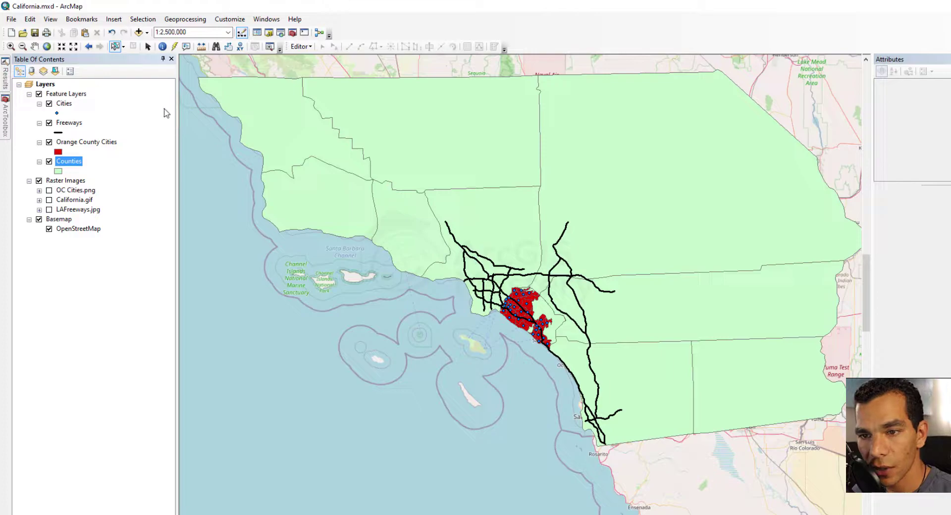
click(144, 21)
click(147, 23)
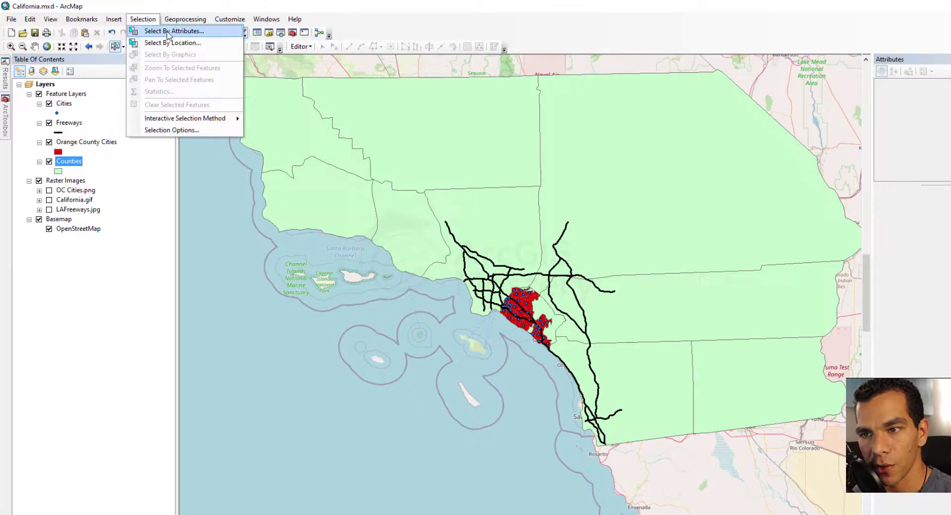
click(148, 31)
drag(158, 178, 142, 247)
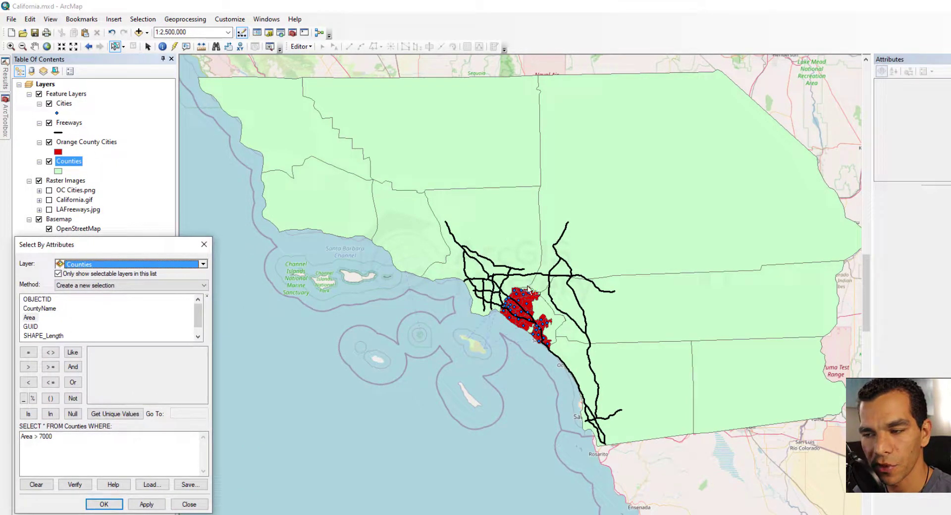
click(77, 213)
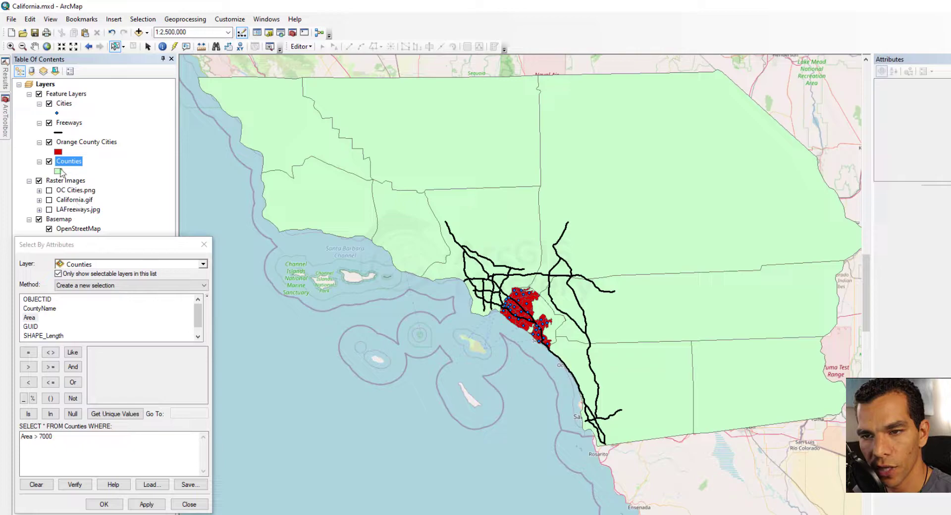
Step: Hide the Orange County Cities and Cities layers and zoom to the Freeways layer
click(49, 142)
click(49, 103)
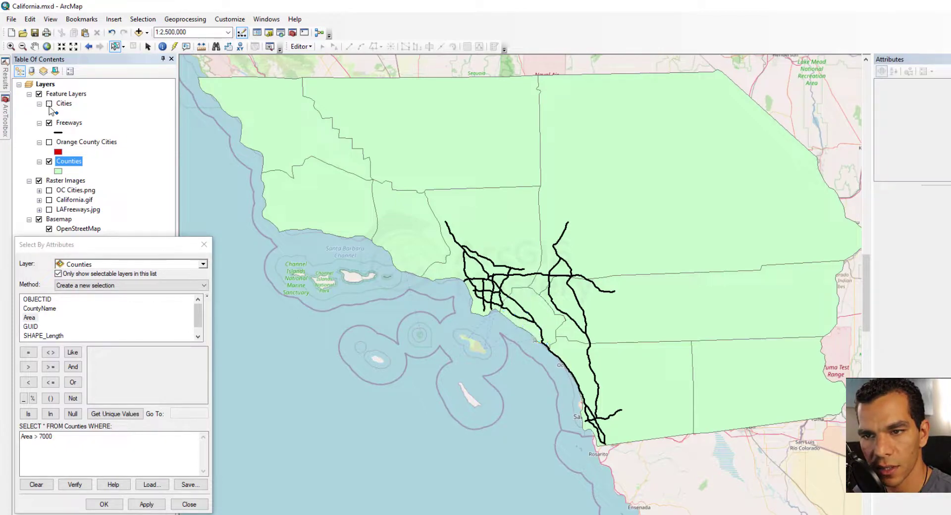
right_click(66, 126)
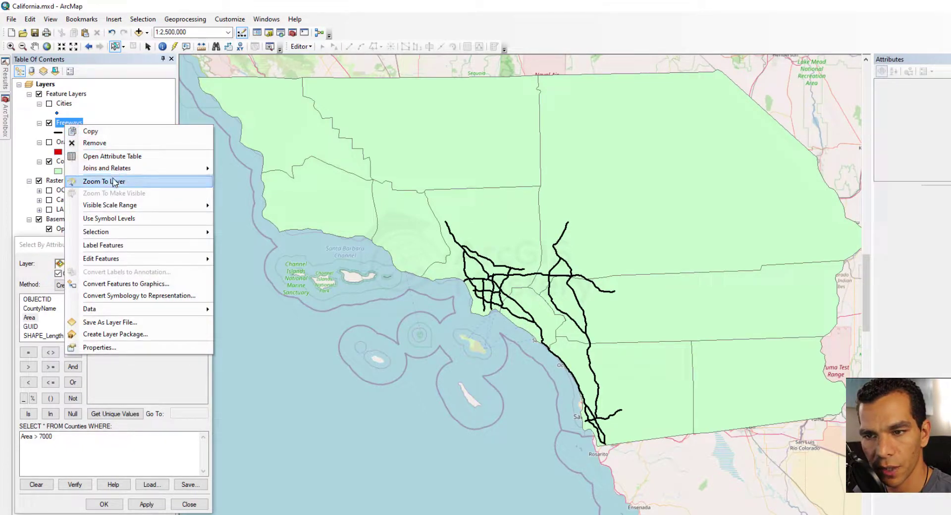
click(113, 181)
drag(141, 245, 143, 240)
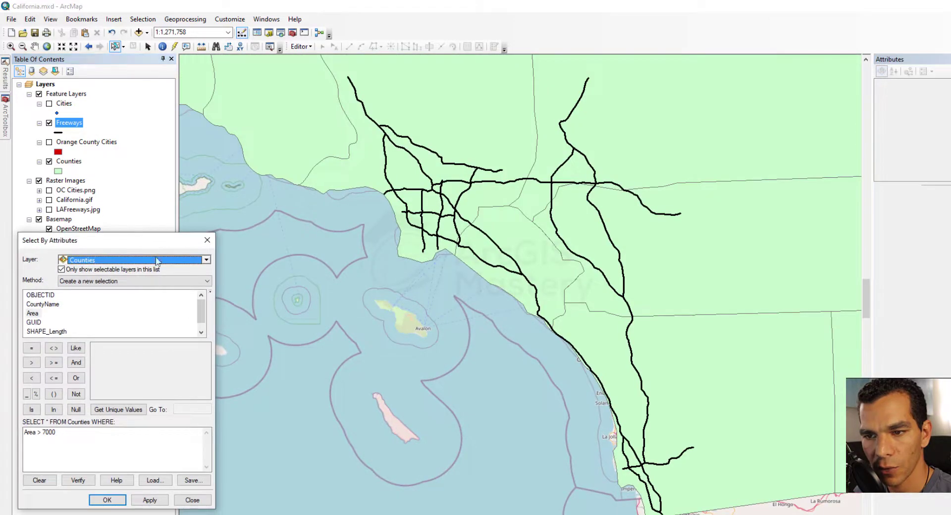
Step: Set the attribute query's layer to Freeways and start its expression with FreewayID, listing that field's unique values
click(206, 260)
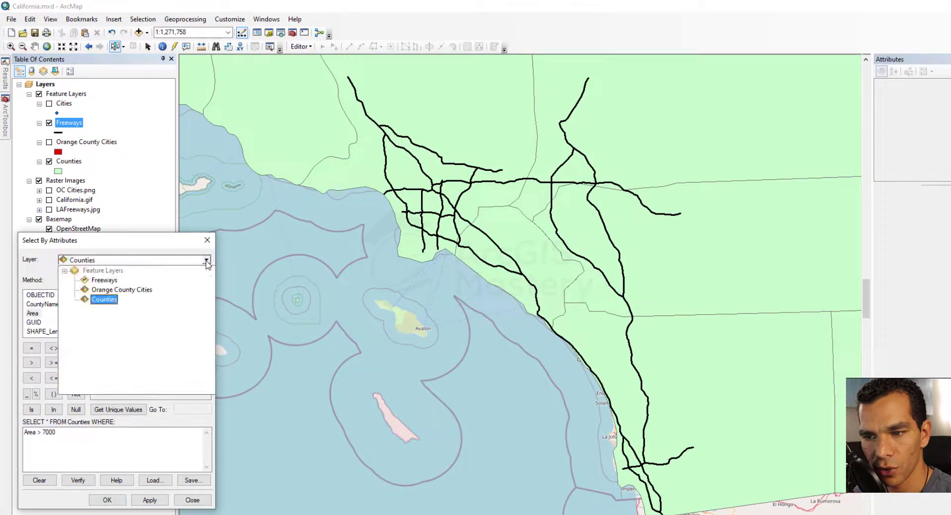
click(105, 281)
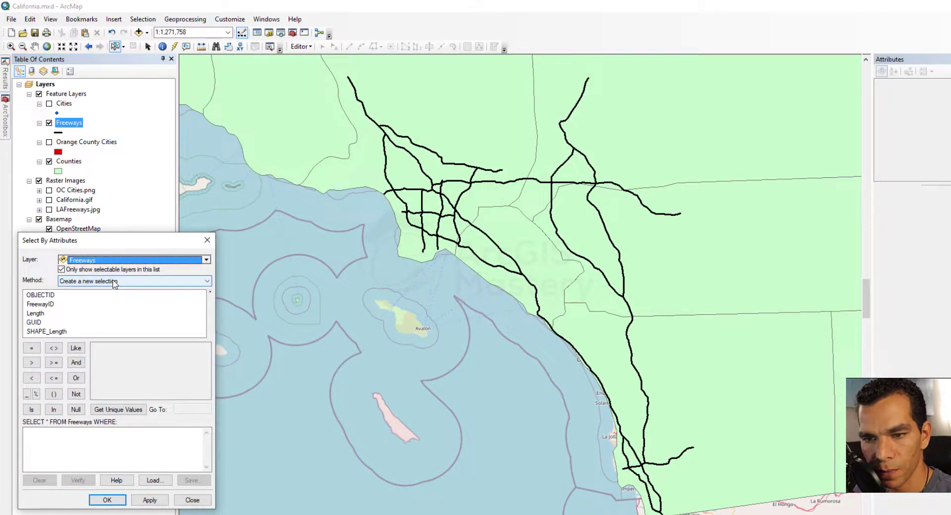
double_click(49, 305)
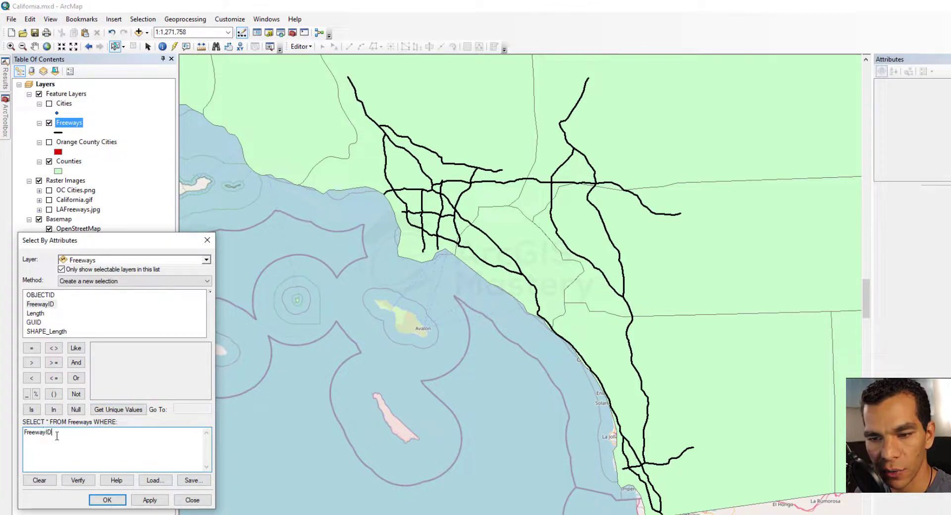
click(121, 411)
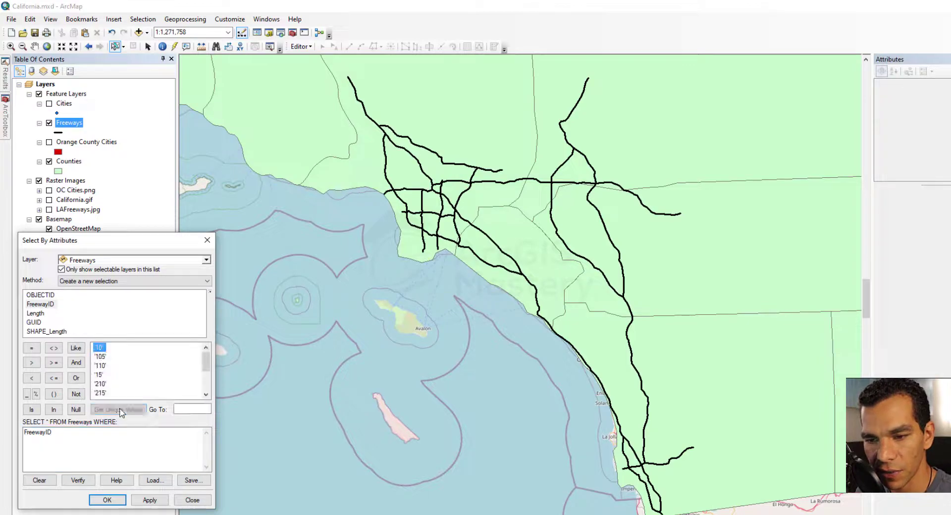
scroll(114, 361, down, 3)
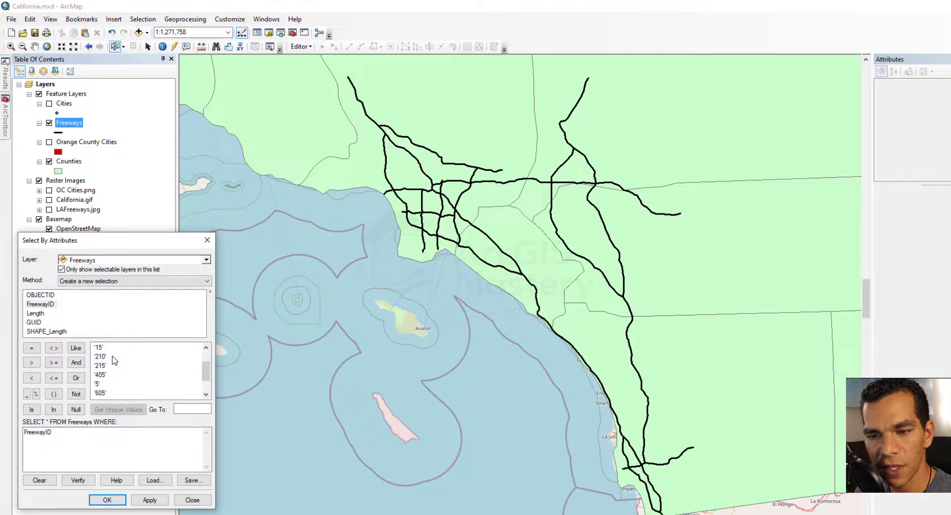
Step: Compare the FreewayID column in the Freeways attribute table with the unique values listed for the query, and close the table
right_click(72, 126)
click(114, 157)
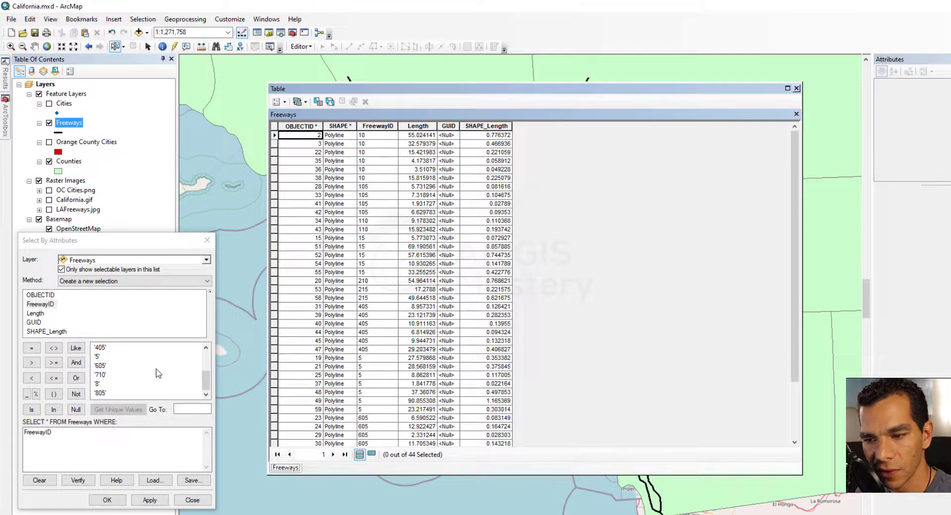
drag(207, 380, 206, 359)
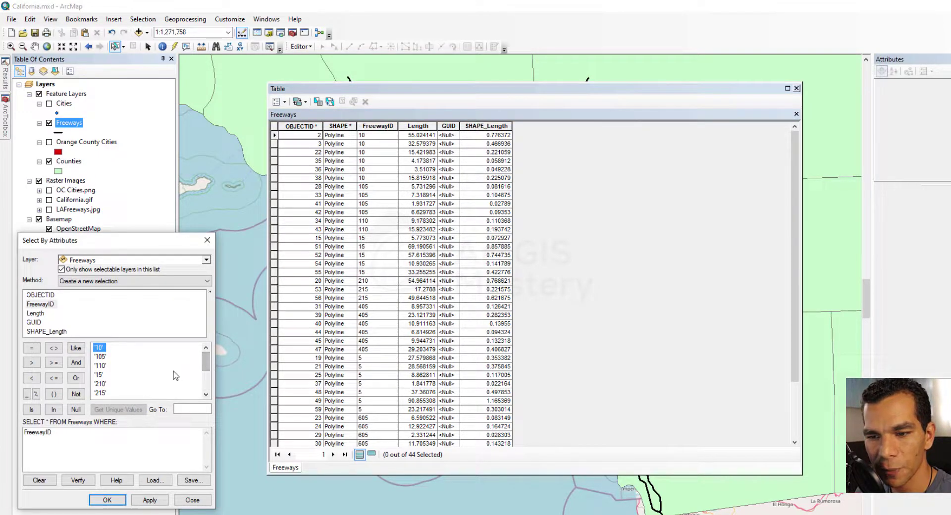
click(64, 431)
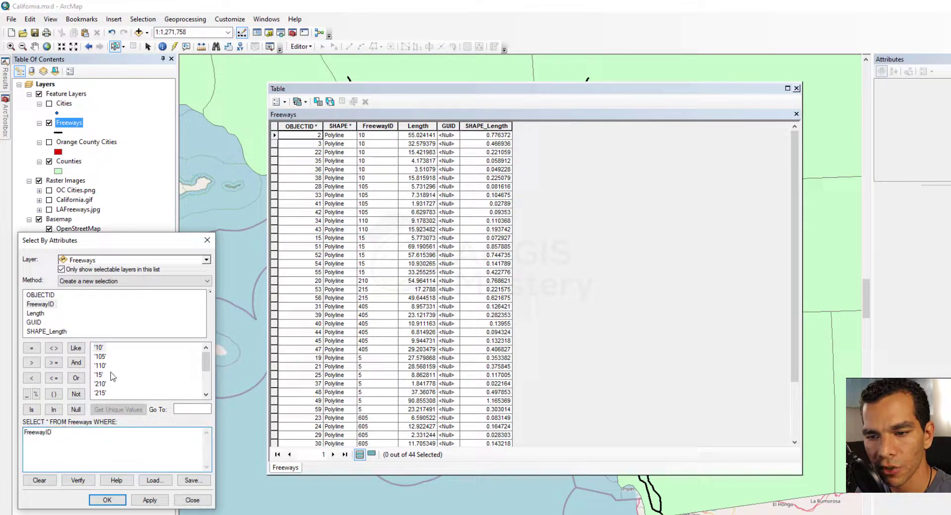
click(798, 88)
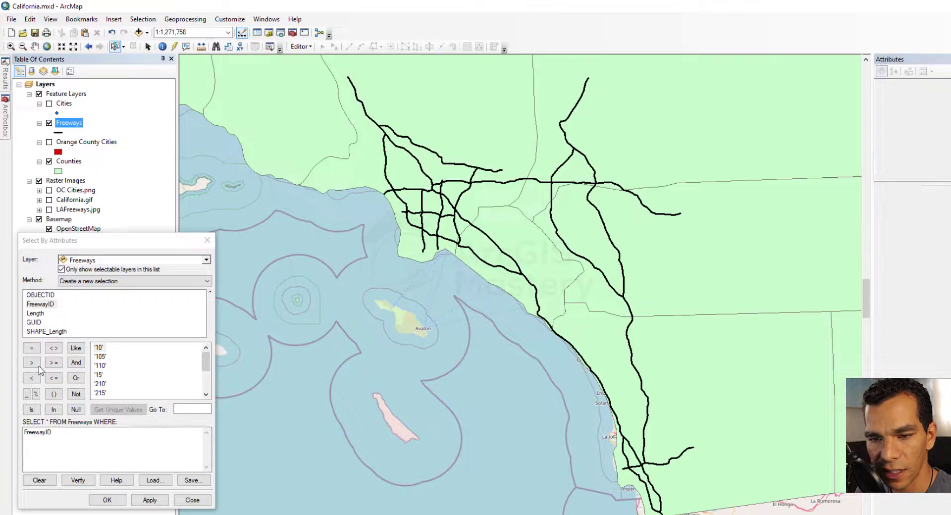
Step: Complete the query as FreewayID = '10', apply it, and list the layers by selection to check the selected freeways
click(32, 348)
double_click(99, 347)
click(149, 499)
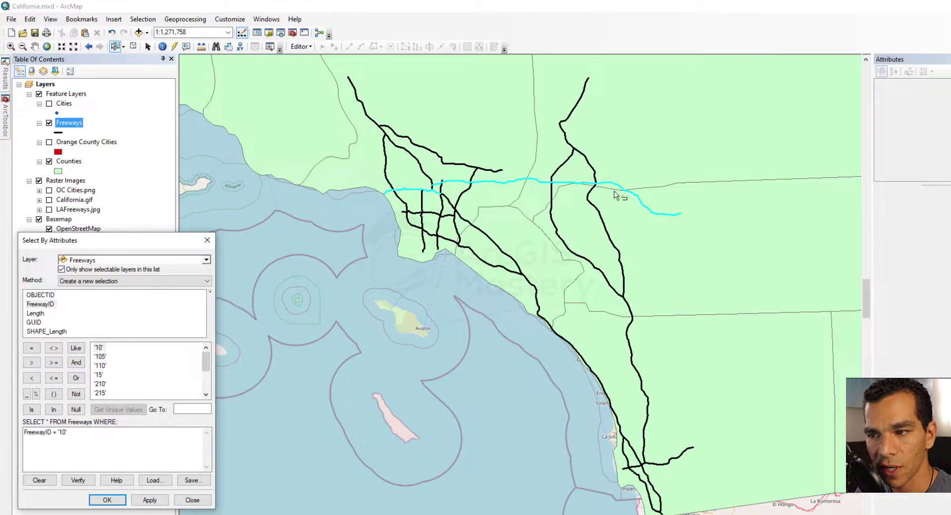
click(56, 72)
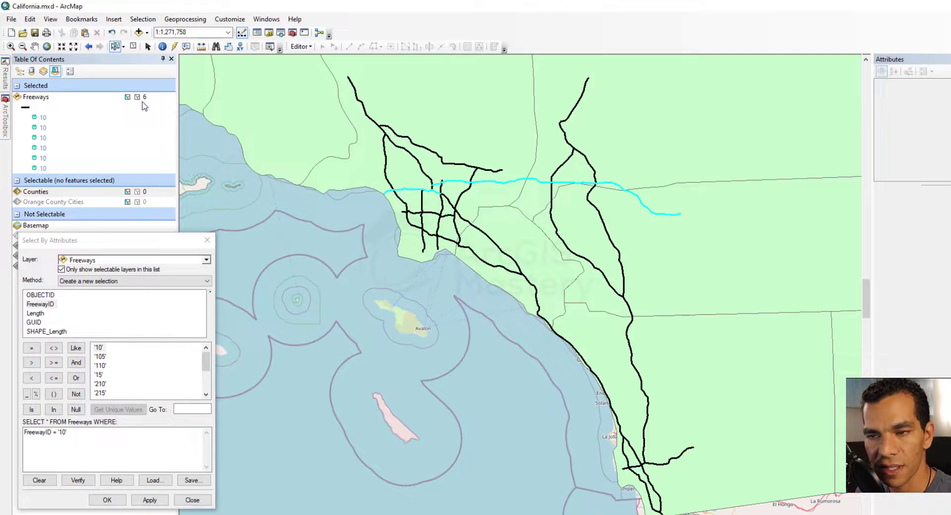
click(70, 436)
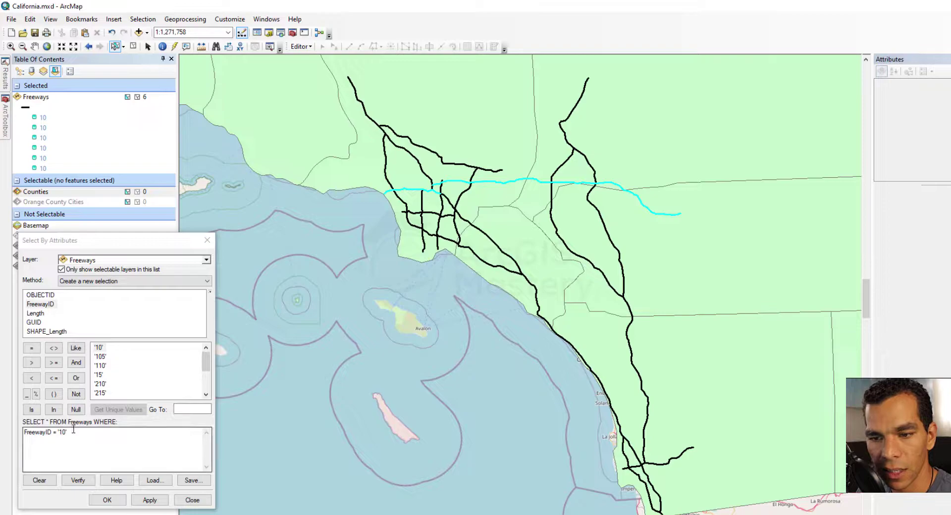
Step: Change the query's value so the expression reads FreewayID = '5', and apply it to the Freeways layer
click(66, 432)
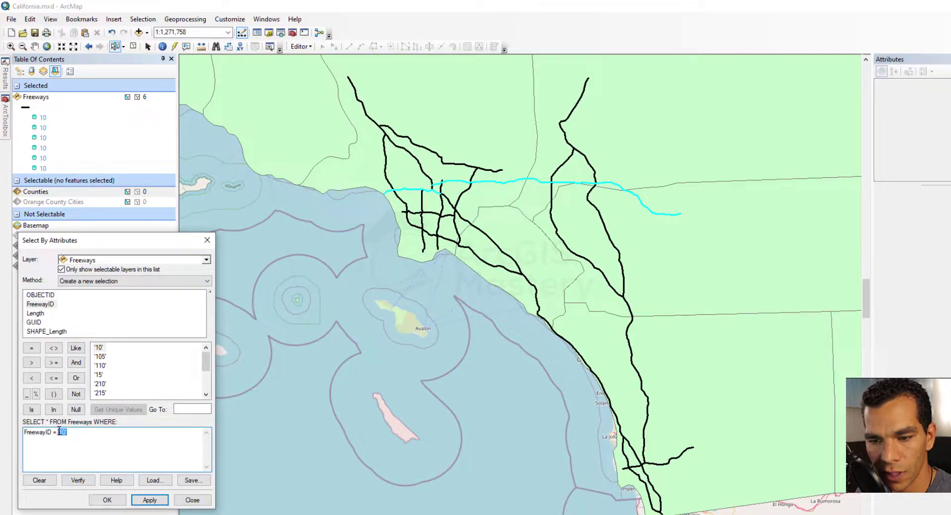
key(BackSpace)
scroll(138, 382, down, 3)
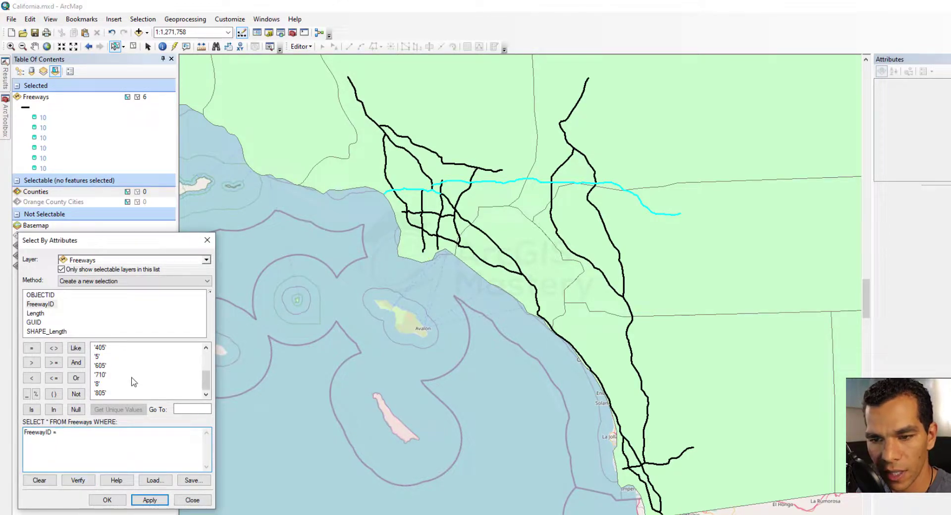
double_click(99, 358)
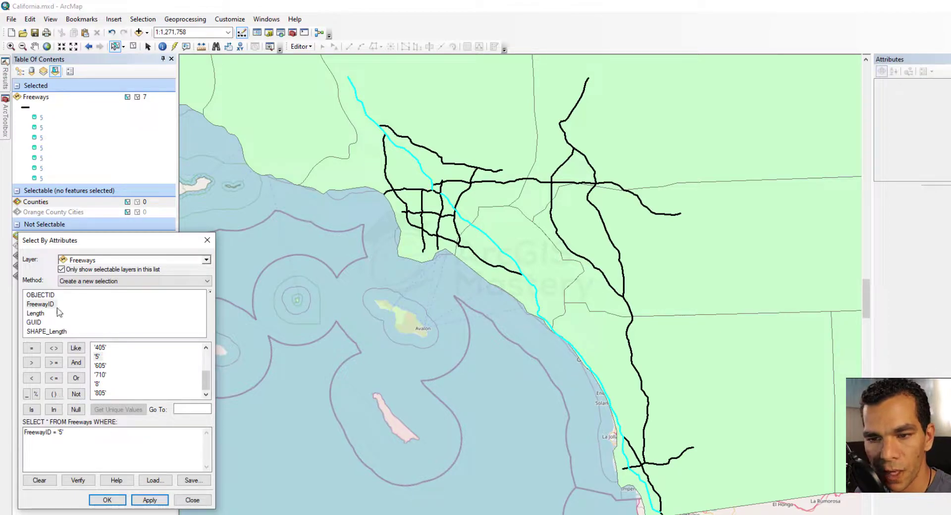
Step: Replace the expression with Length > 20, listing the Length field's unique values for reference, and apply the query
click(80, 449)
drag(73, 433, 4, 434)
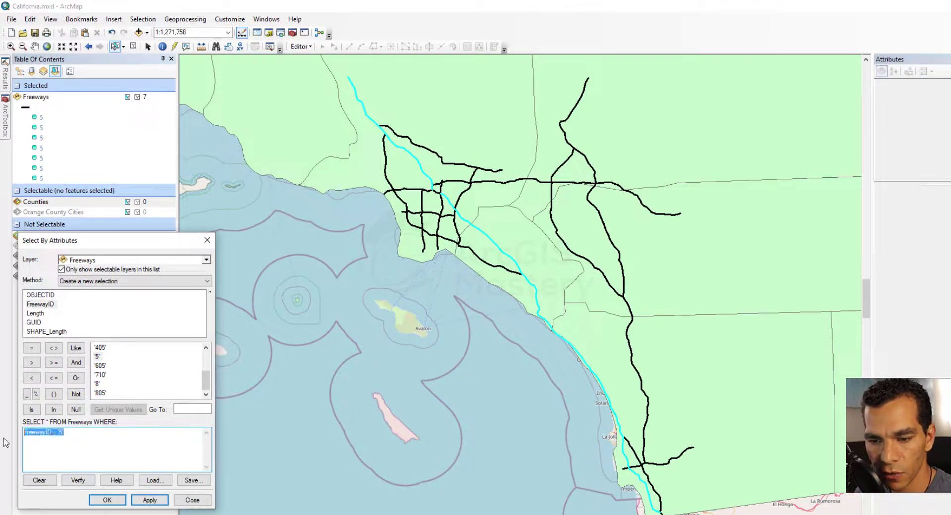
key(Delete)
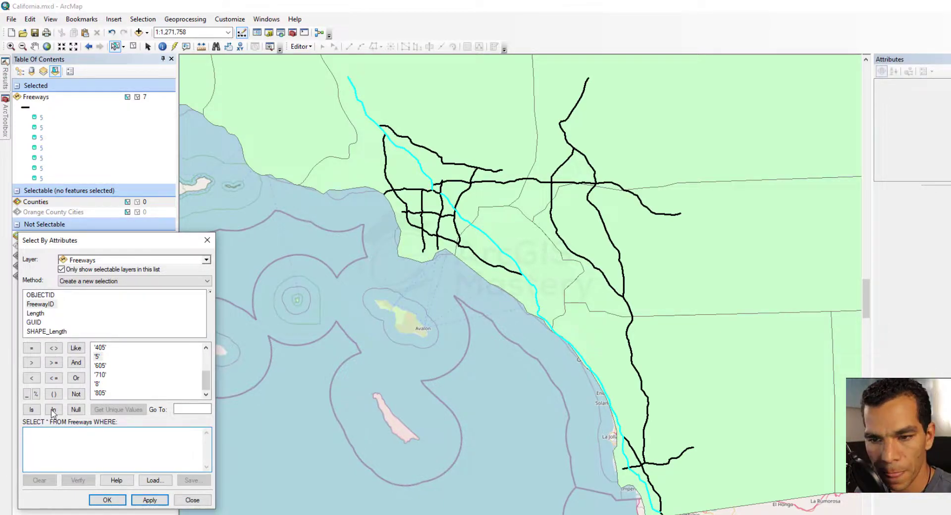
double_click(36, 313)
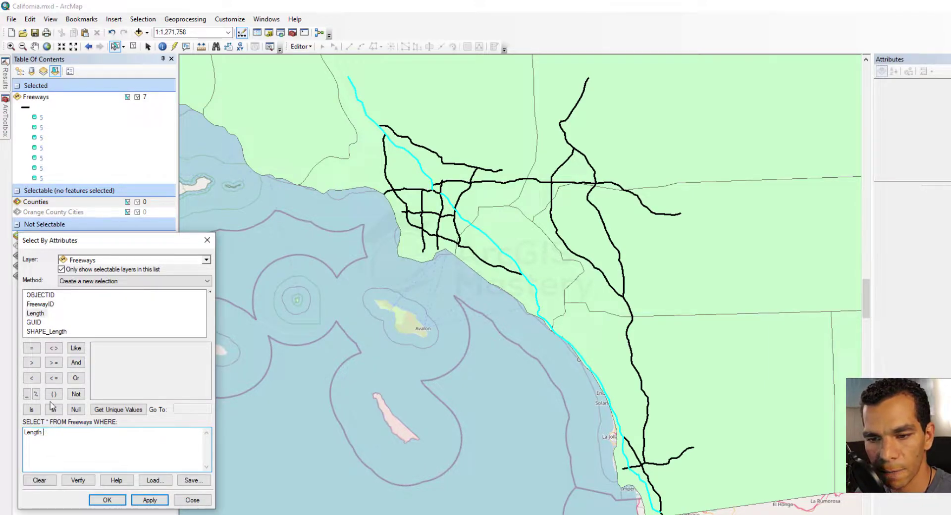
click(32, 363)
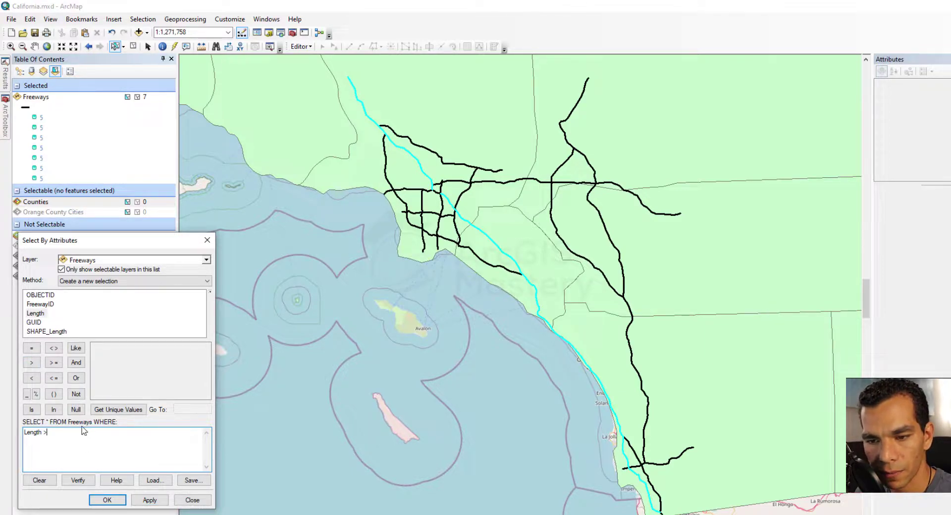
click(117, 410)
scroll(118, 391, down, 5)
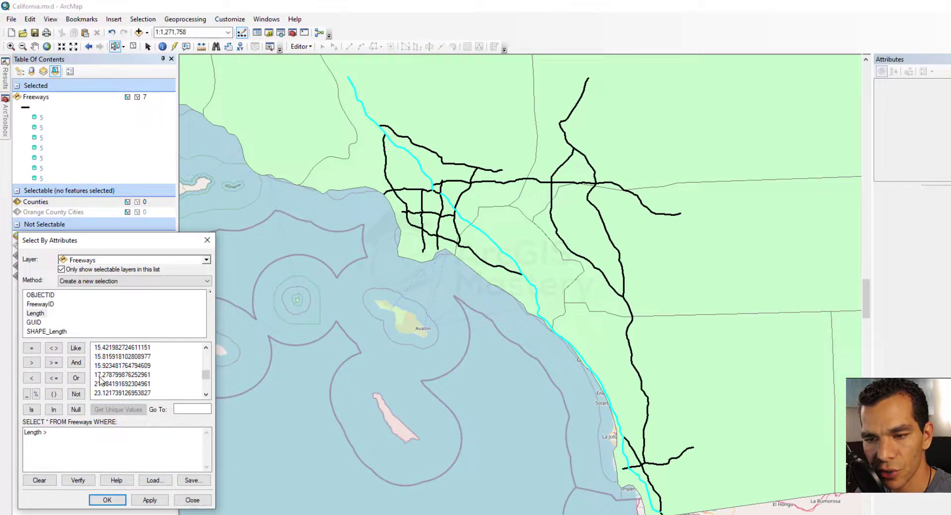
click(57, 432)
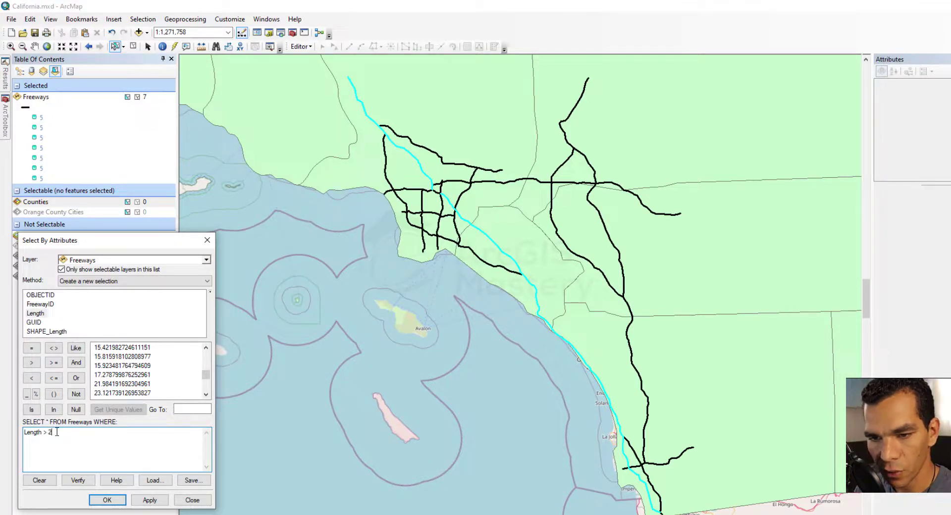
click(149, 500)
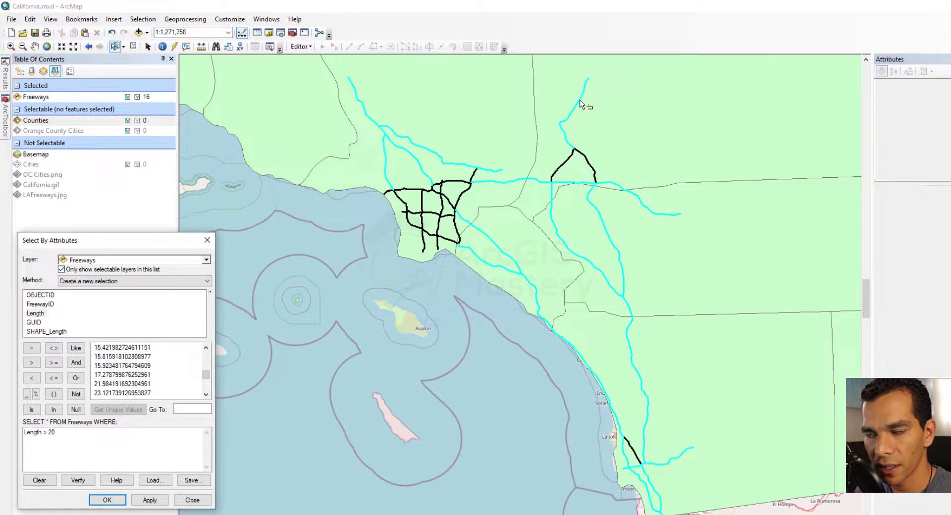
Step: Change the comparison operator so the expression reads Length < 20, and apply the query
click(47, 434)
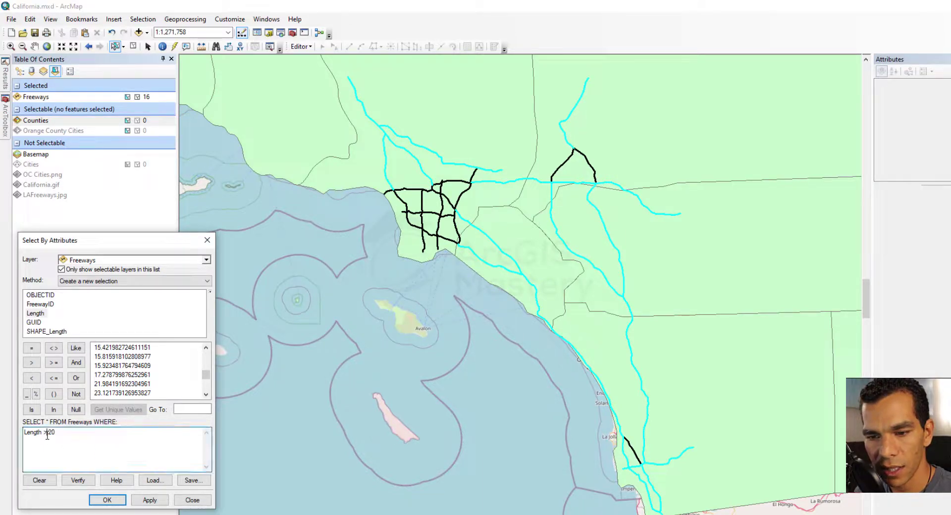
key(BackSpace)
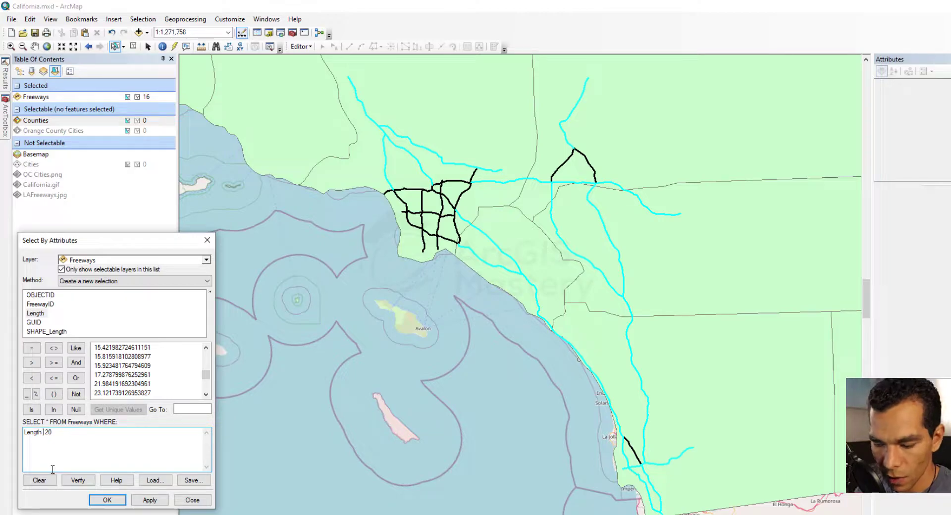
text(<)
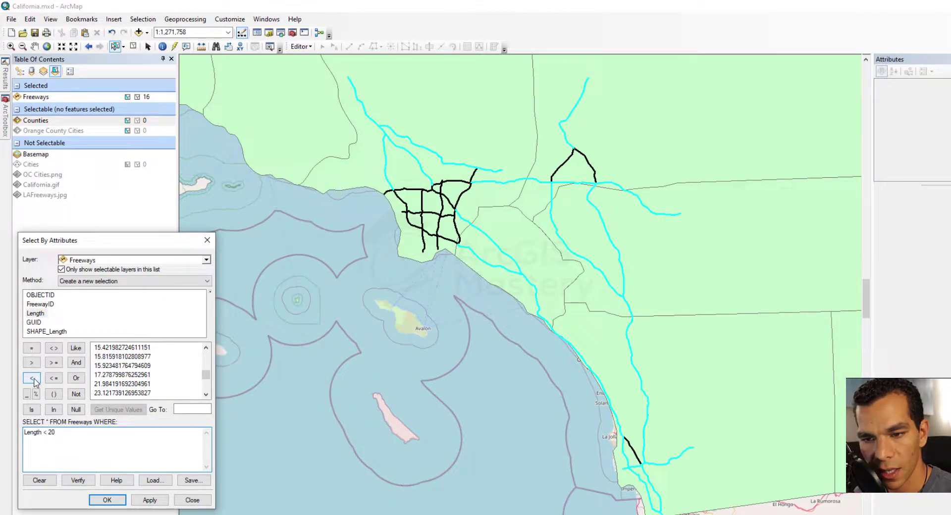
click(149, 500)
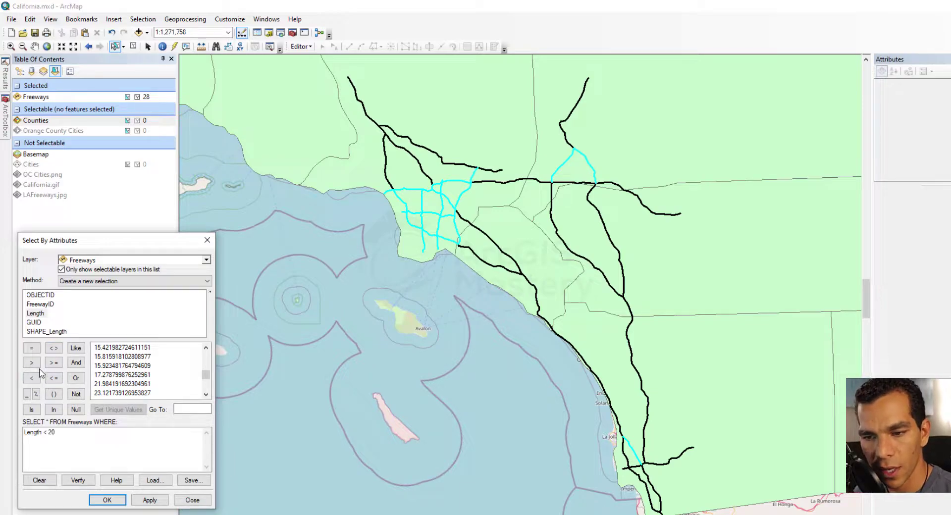
Step: Extend the expression to Length < 20 OR Length > 40 and apply the query
click(74, 432)
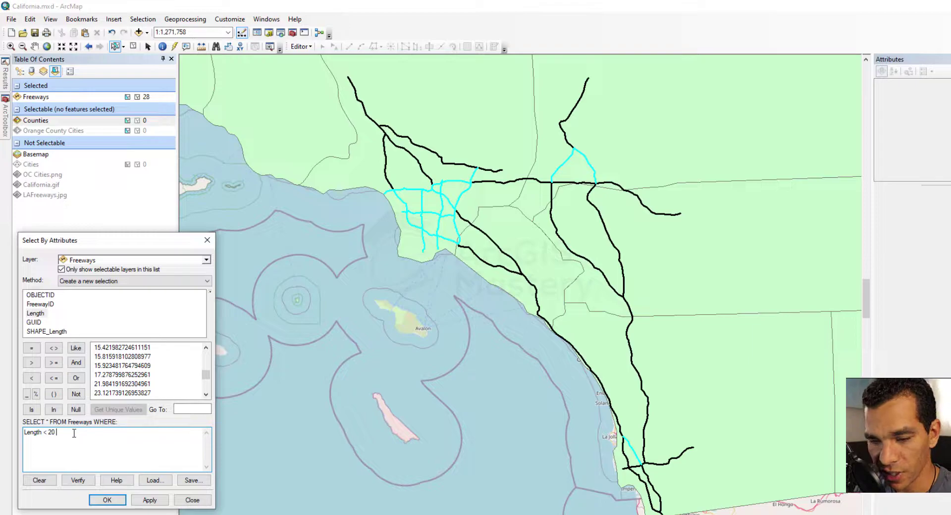
click(76, 379)
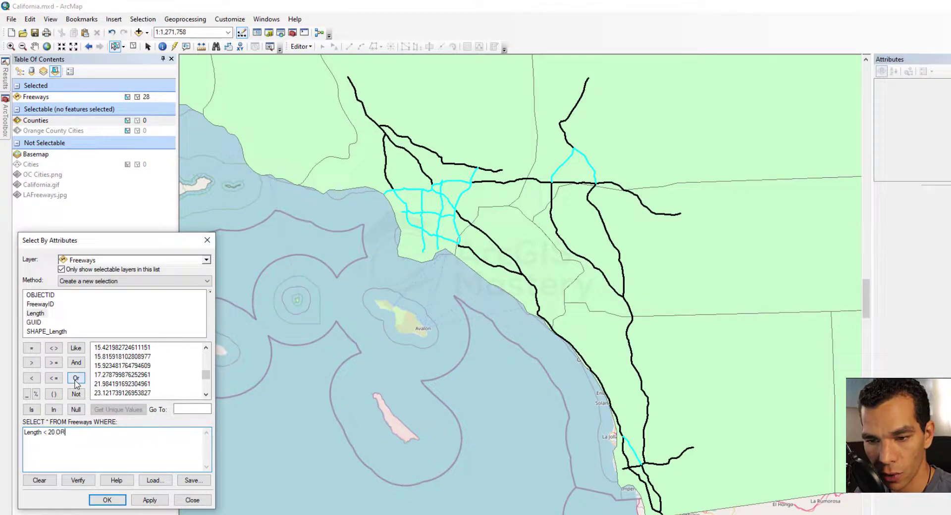
double_click(42, 314)
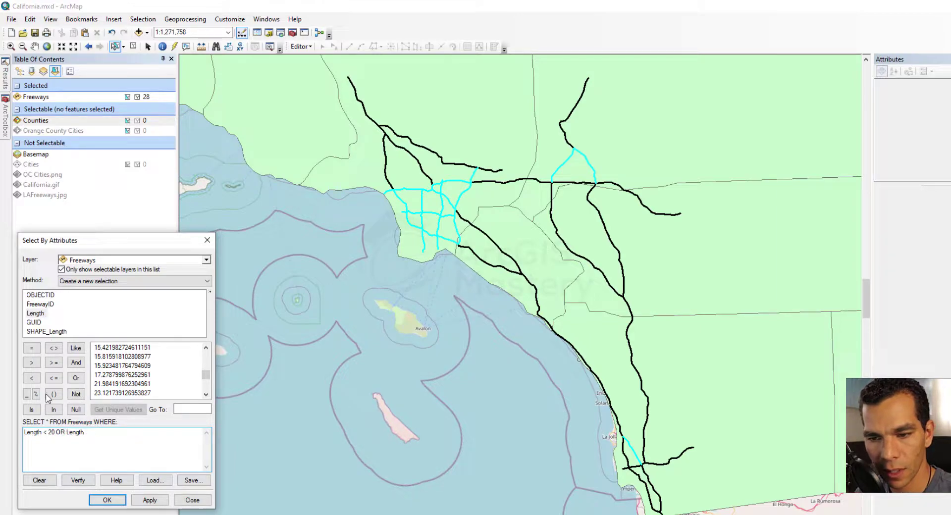
click(31, 363)
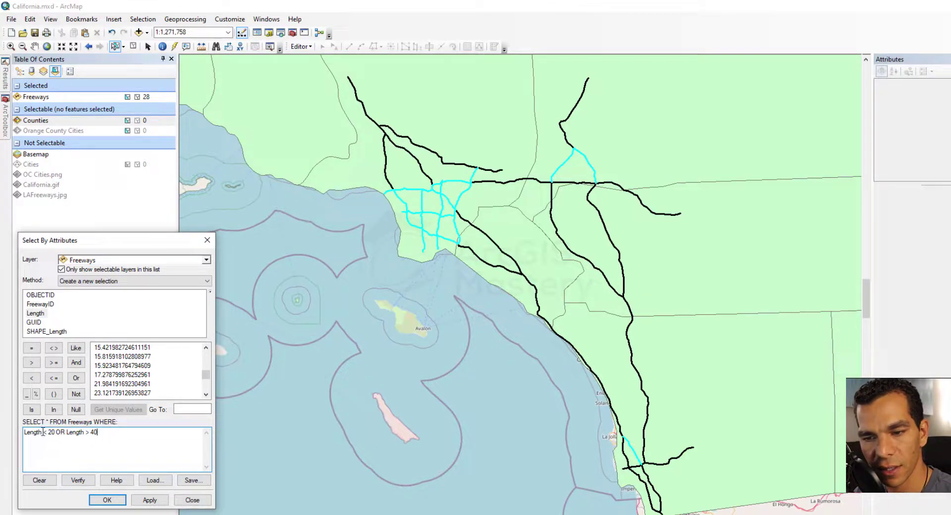
click(150, 501)
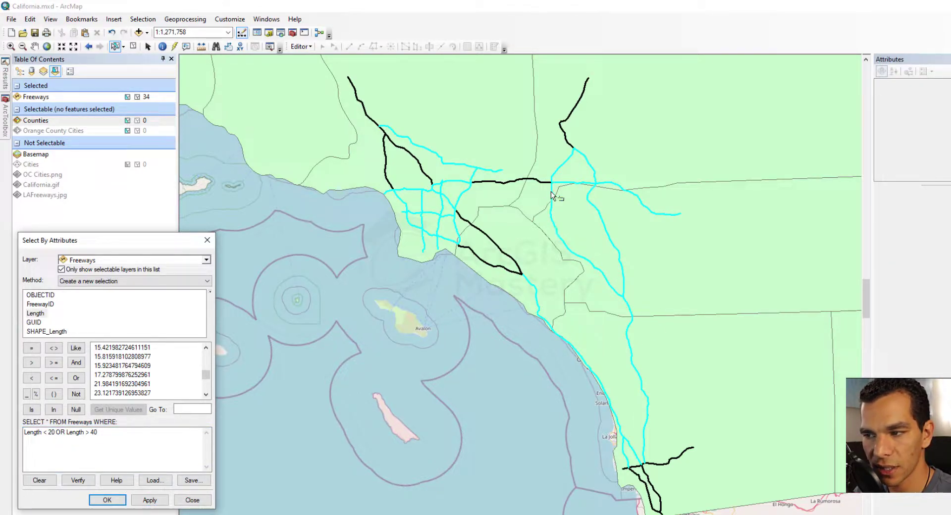
Step: Identify the unselected east-west freeway segment between the two selected groups to check its Length value, and close the results
click(162, 47)
click(518, 182)
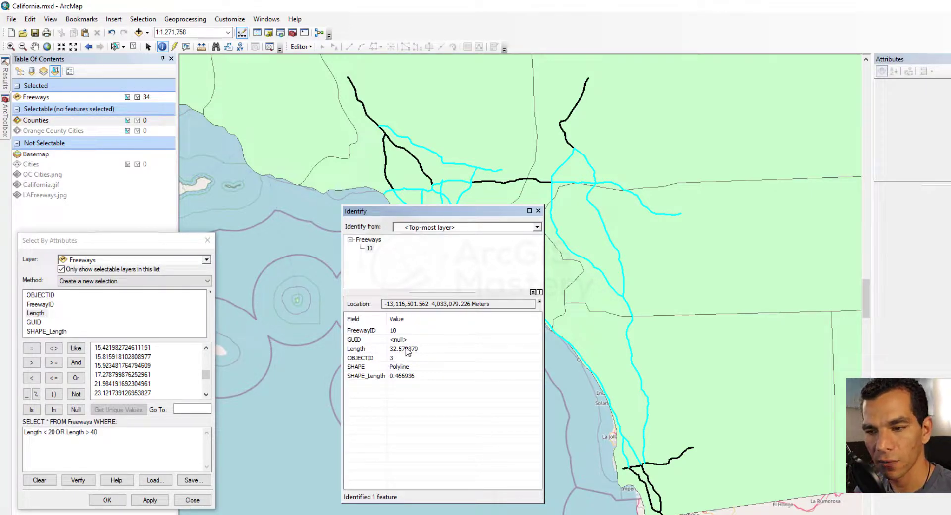
click(538, 212)
Step: Replace the whole expression with FreewayID IS NOT NULL and apply the query
click(76, 432)
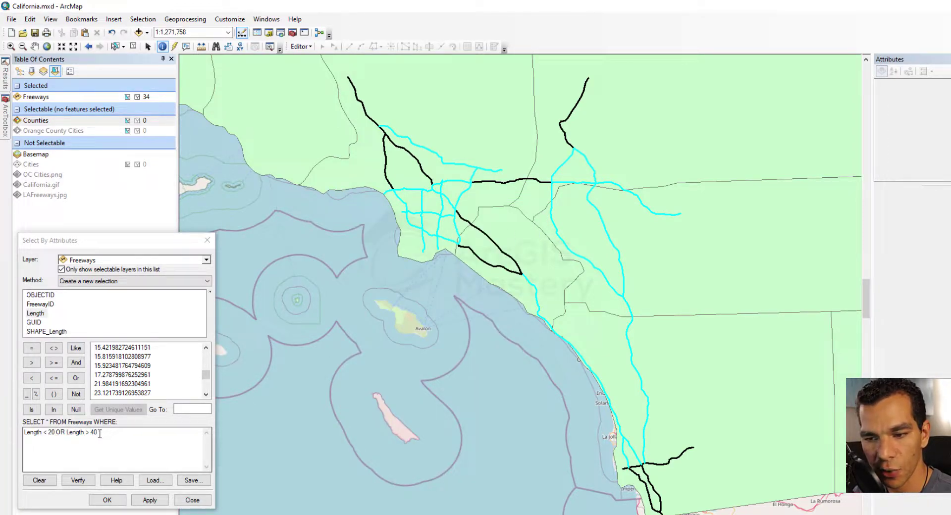
click(66, 433)
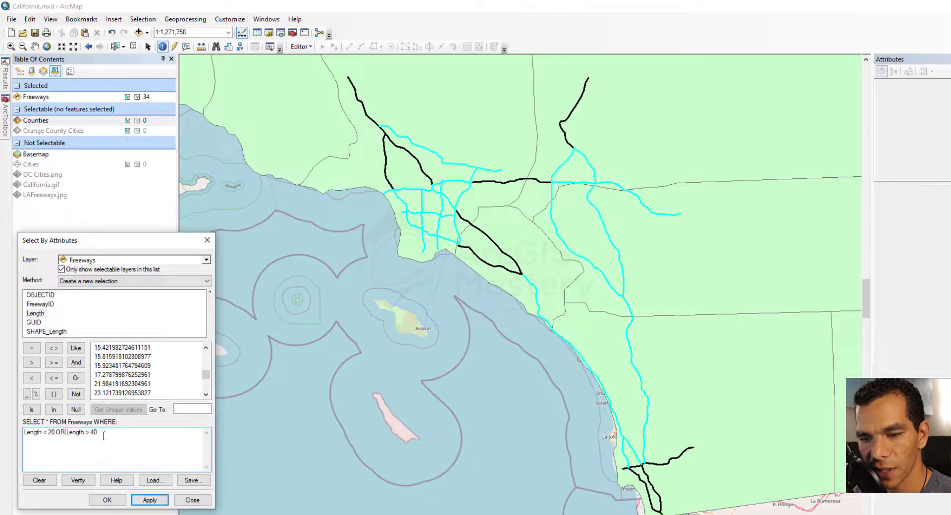
drag(104, 432, 12, 439)
key(Delete)
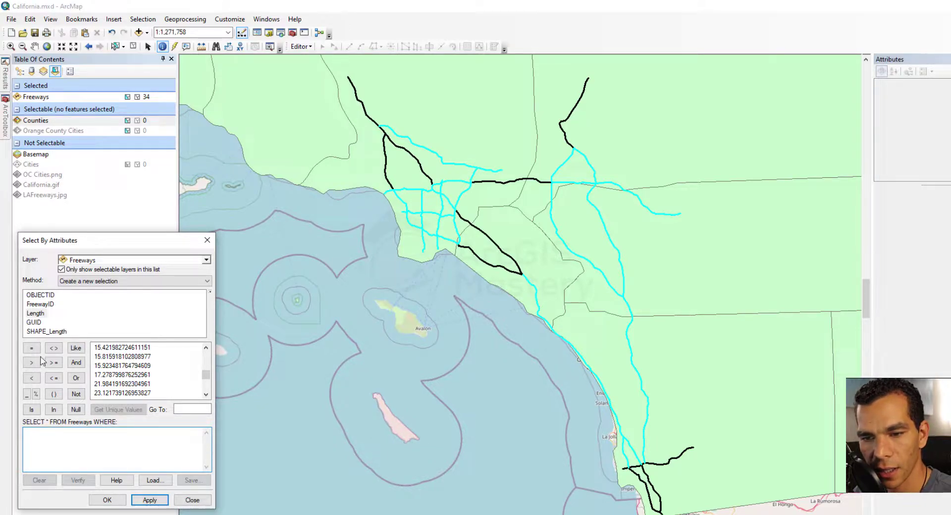
double_click(41, 304)
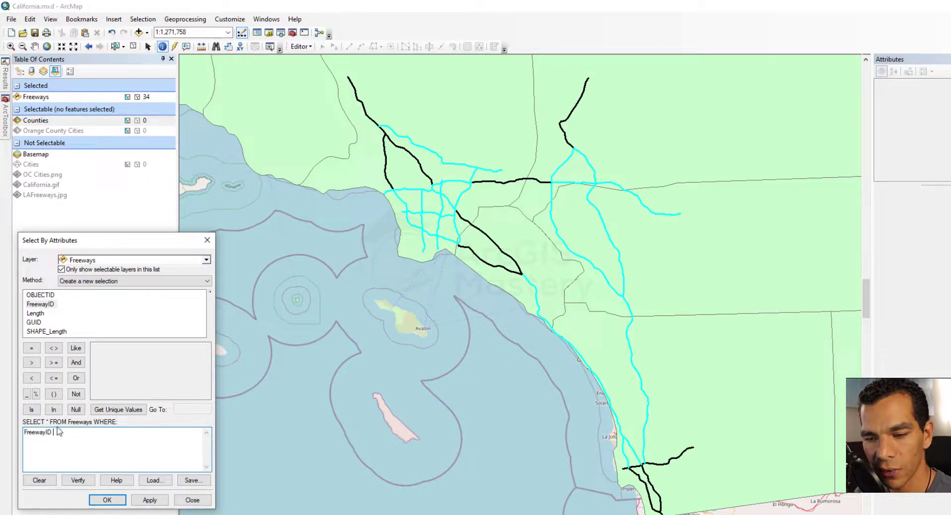
click(31, 410)
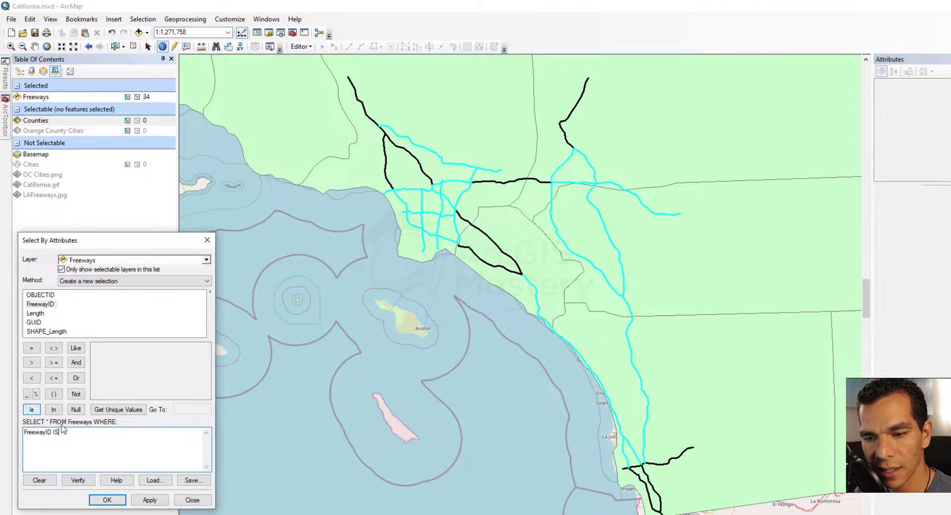
click(76, 396)
click(76, 411)
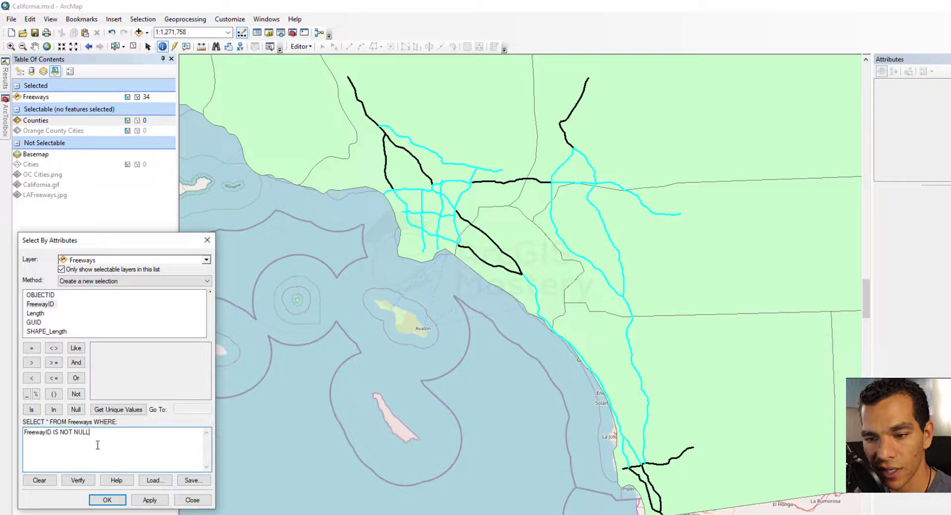
click(150, 501)
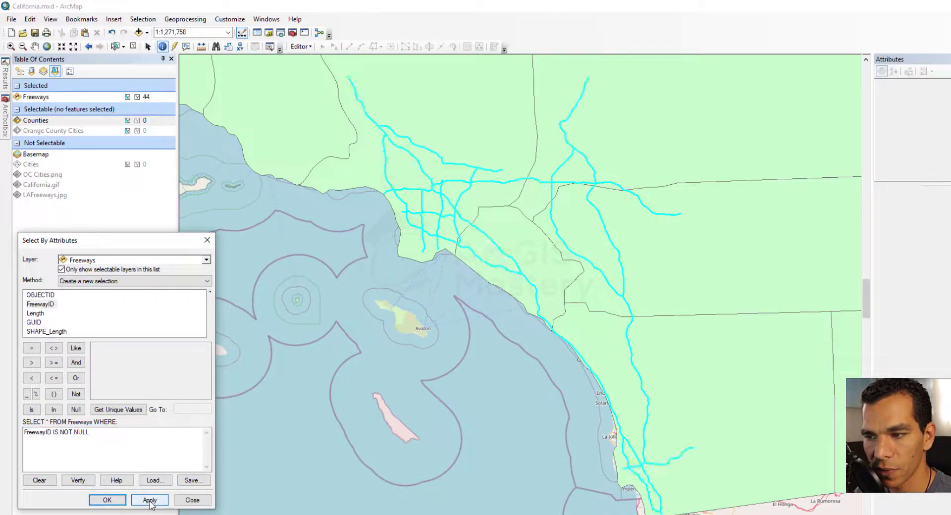
Step: Swap the field in the expression so it reads GUID IS NOT NULL, and apply the query
double_click(45, 434)
key(Delete)
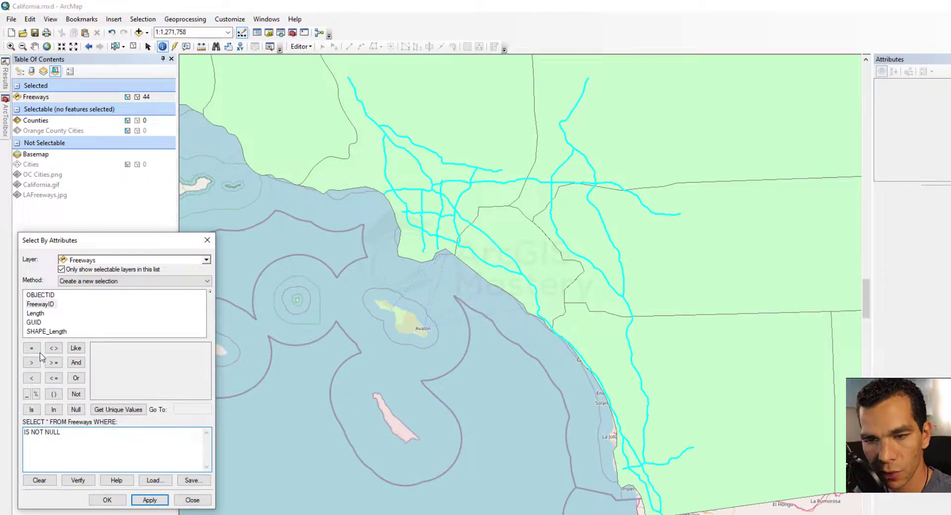
double_click(35, 322)
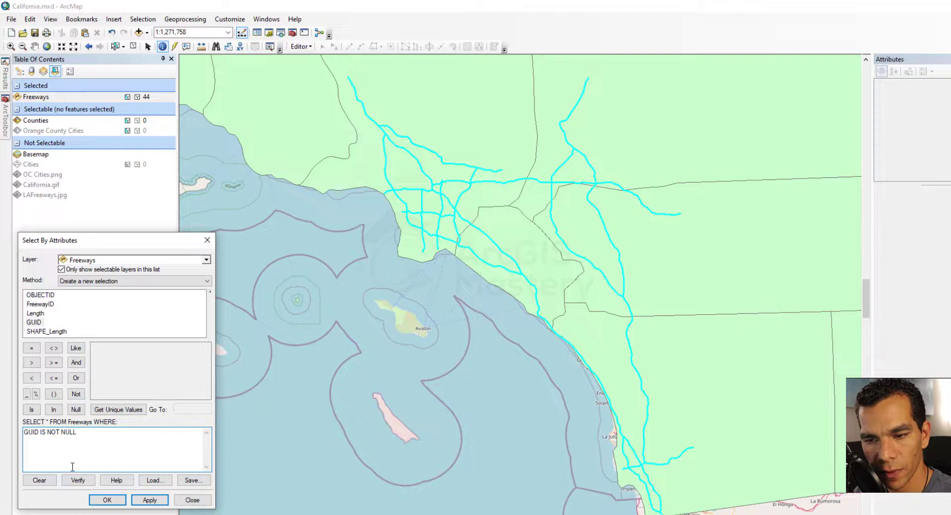
click(149, 500)
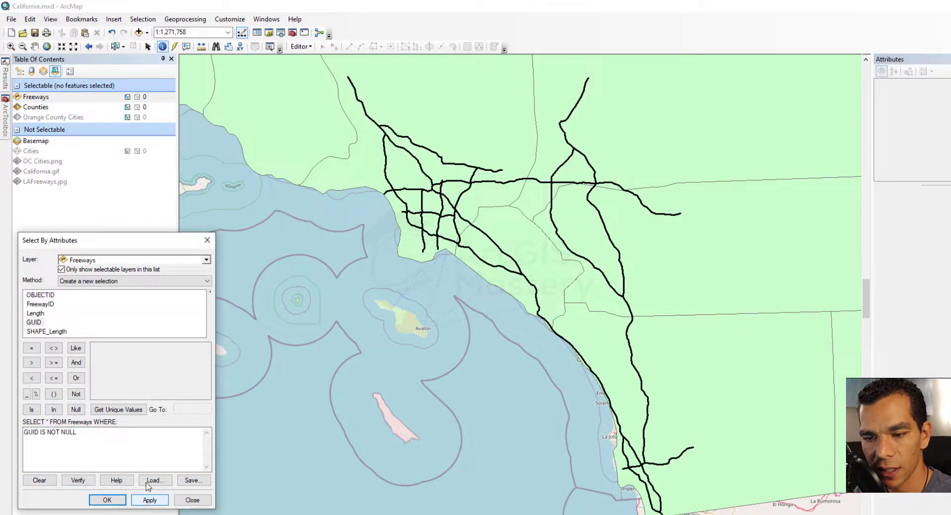
Step: Examine the GUID column in the Freeways attribute table, and close the table
right_click(42, 98)
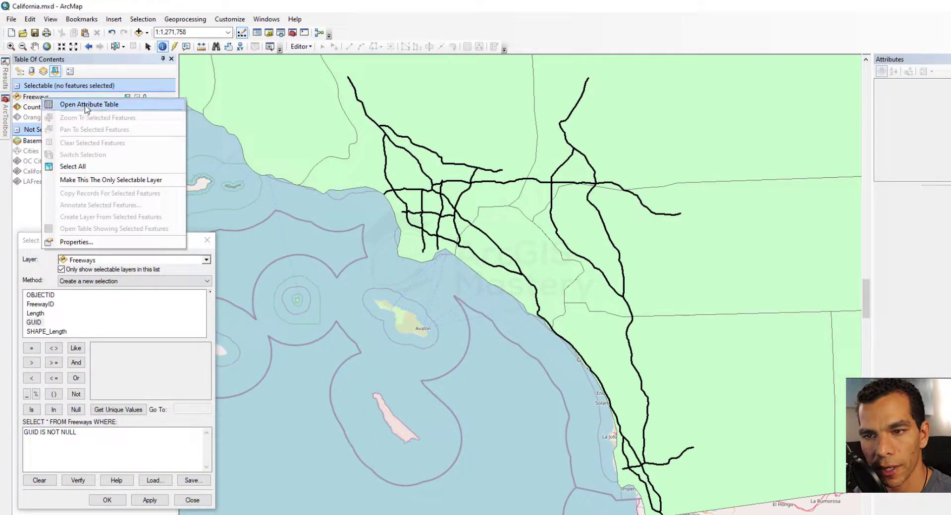
click(87, 105)
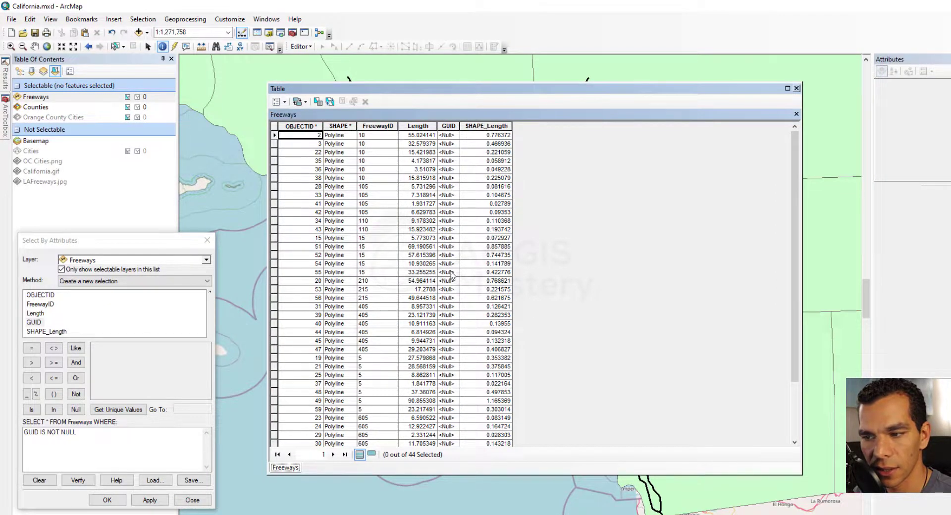
click(797, 88)
Step: Clear the GUID expression, start a new one with FreewayID LIKE, and list the field's unique values
click(58, 433)
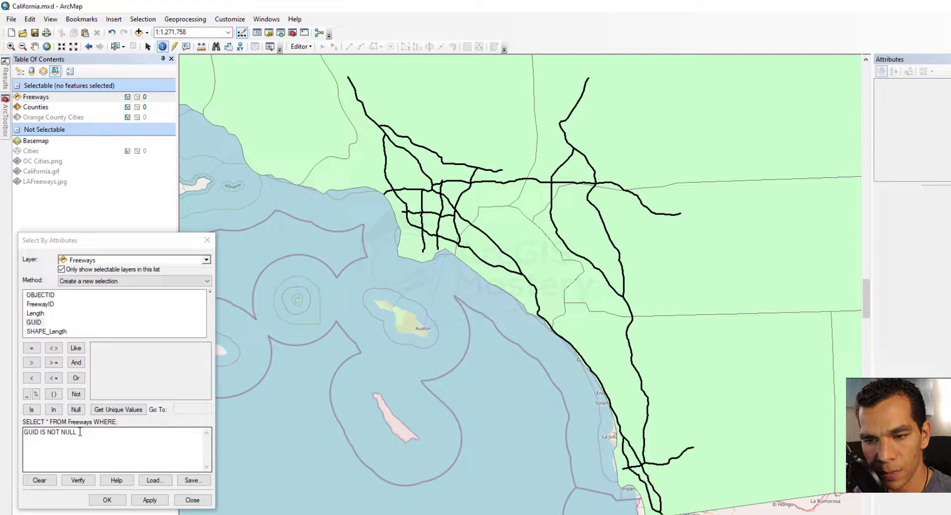
click(39, 480)
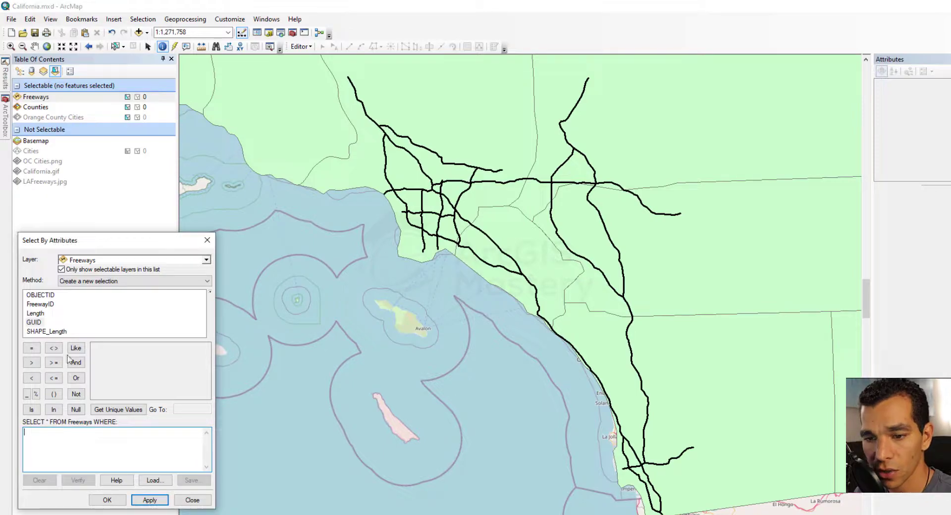
double_click(48, 305)
click(76, 348)
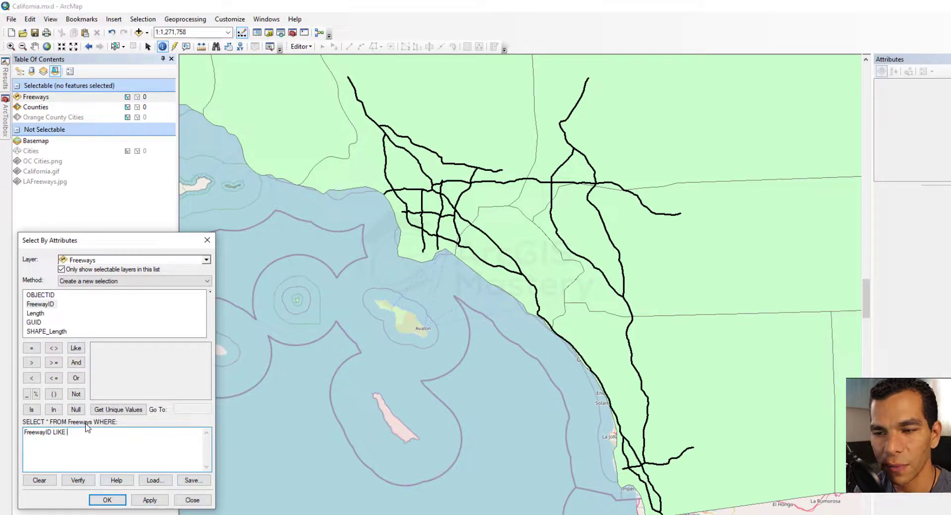
click(119, 410)
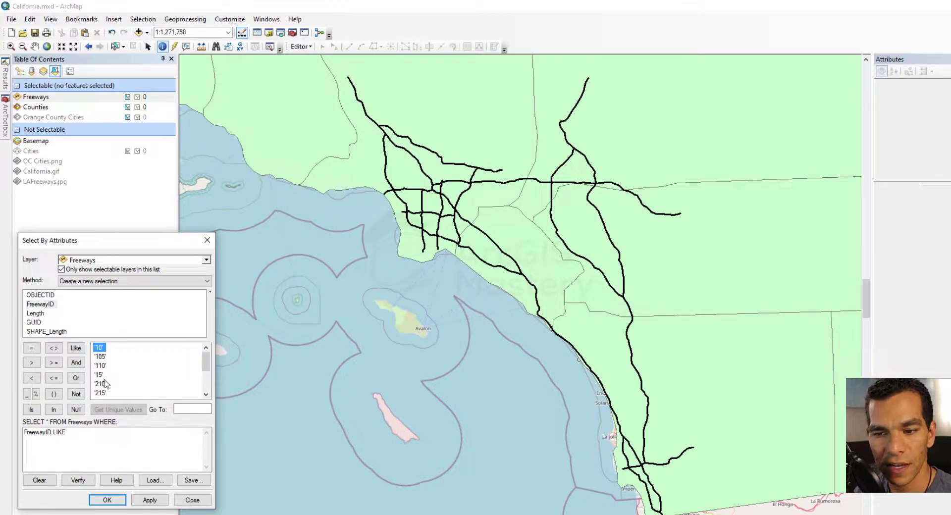
Step: Complete the expression as FreewayID LIKE '%5' and apply the query to the Freeways layer
click(78, 433)
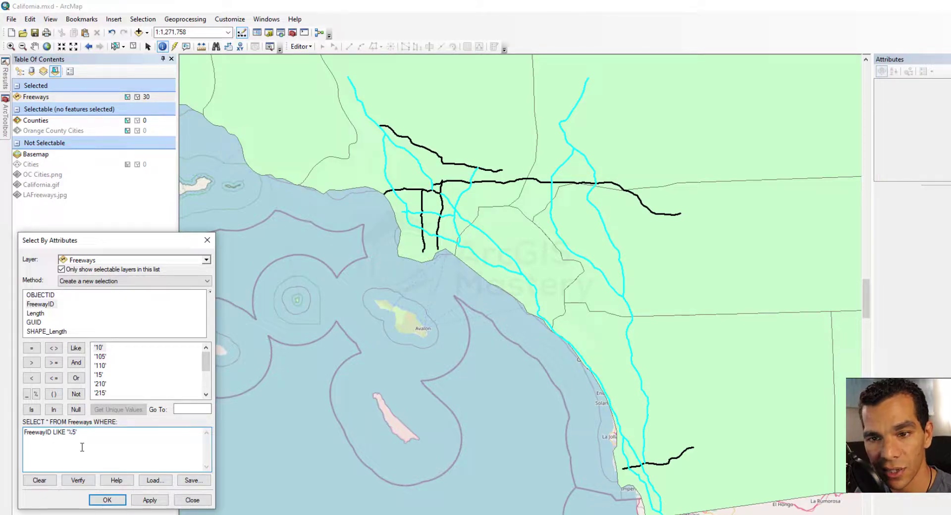
key(BackSpace)
text(6)
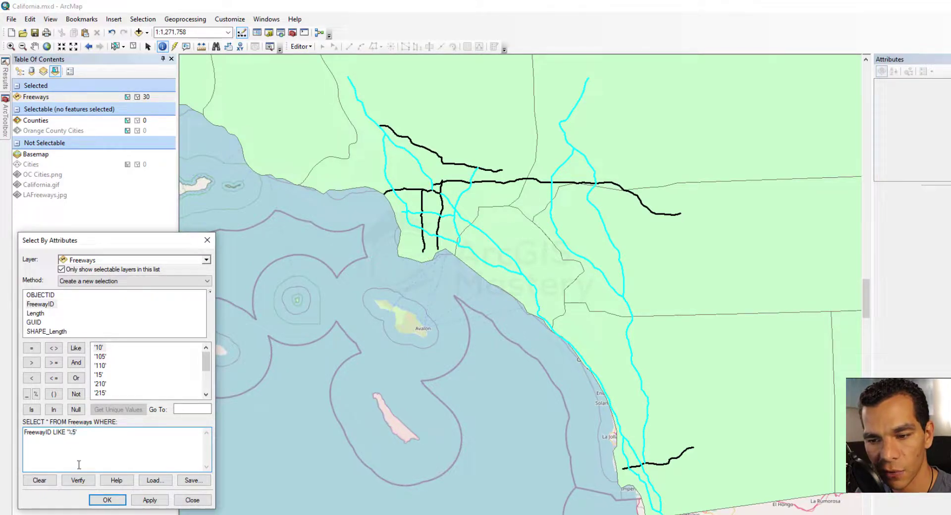
click(150, 500)
click(148, 500)
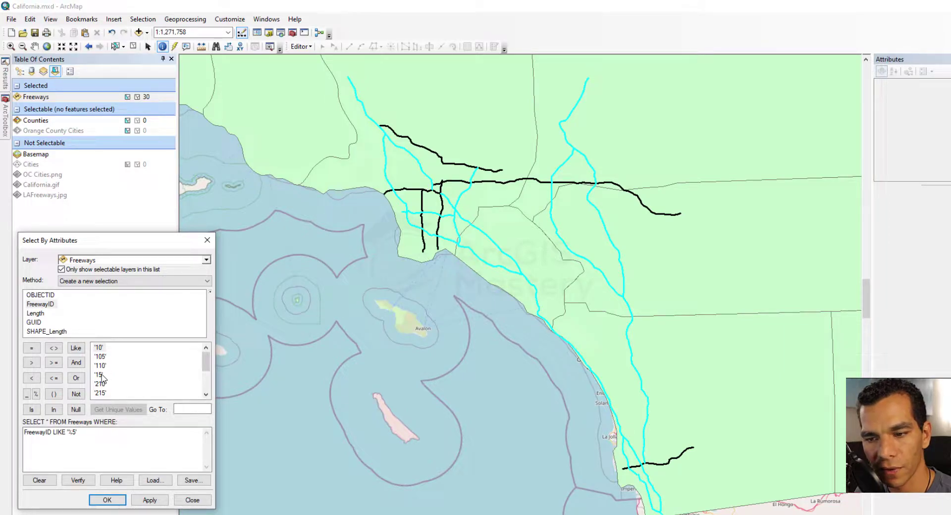
Step: Review the selected rows in the Freeways attribute table, close it, and apply the query with the pattern changed to '5%'
right_click(40, 98)
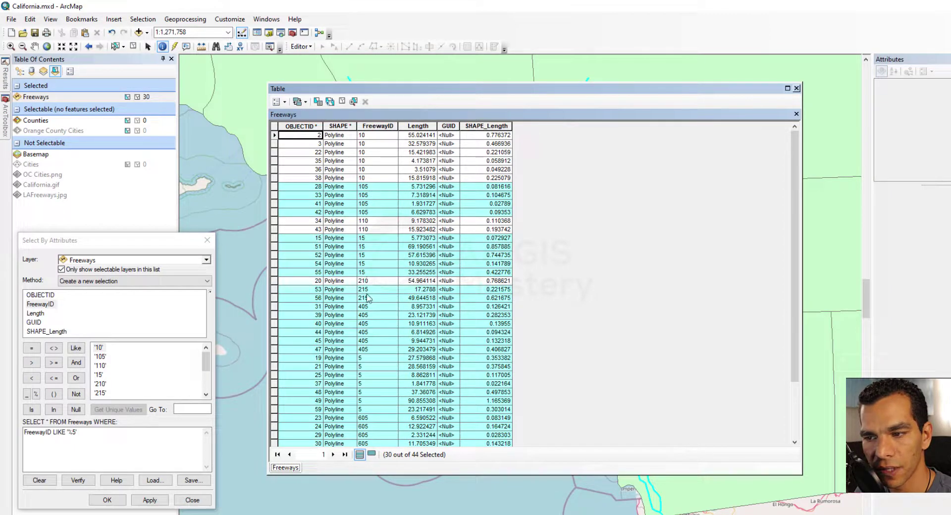
click(797, 87)
click(74, 438)
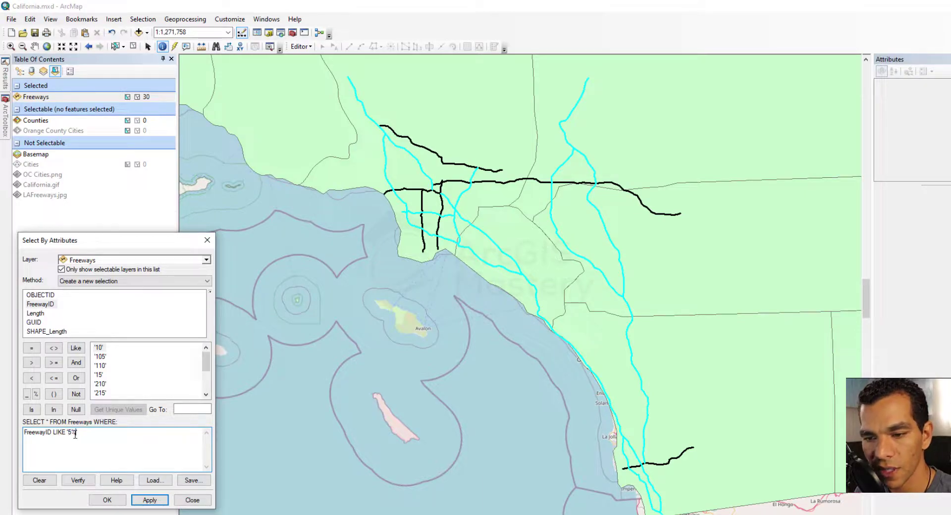
click(149, 500)
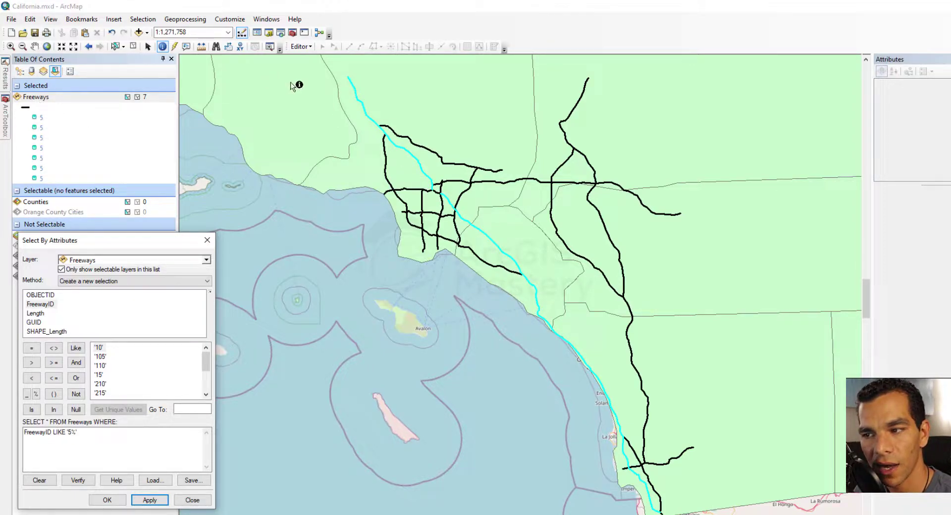
Step: Change the expression to FreewayID LIKE '%5%', apply it, and open the Freeways attribute table to check the selected rows
click(69, 432)
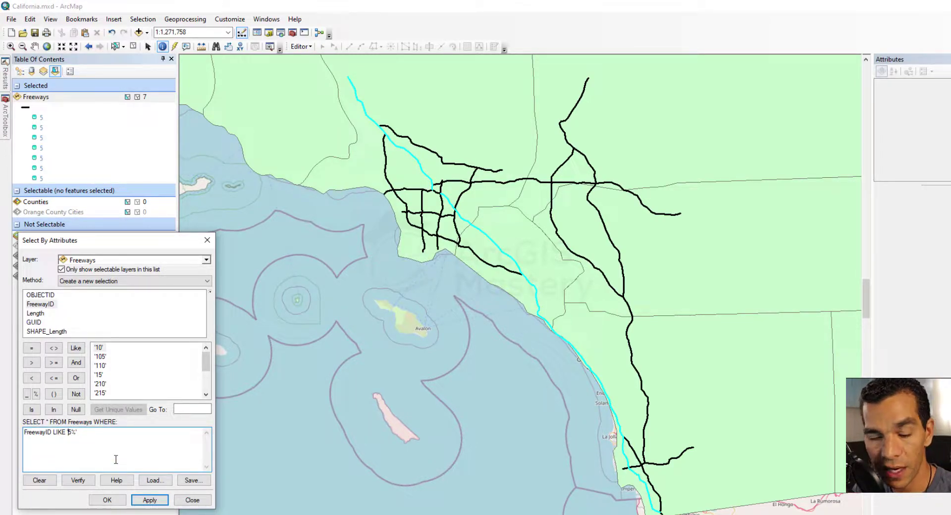
text(%)
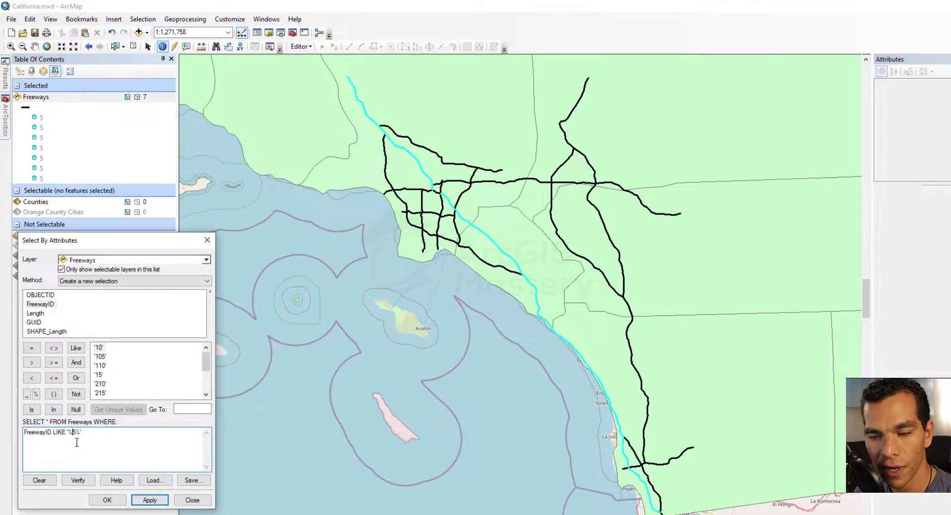
click(150, 500)
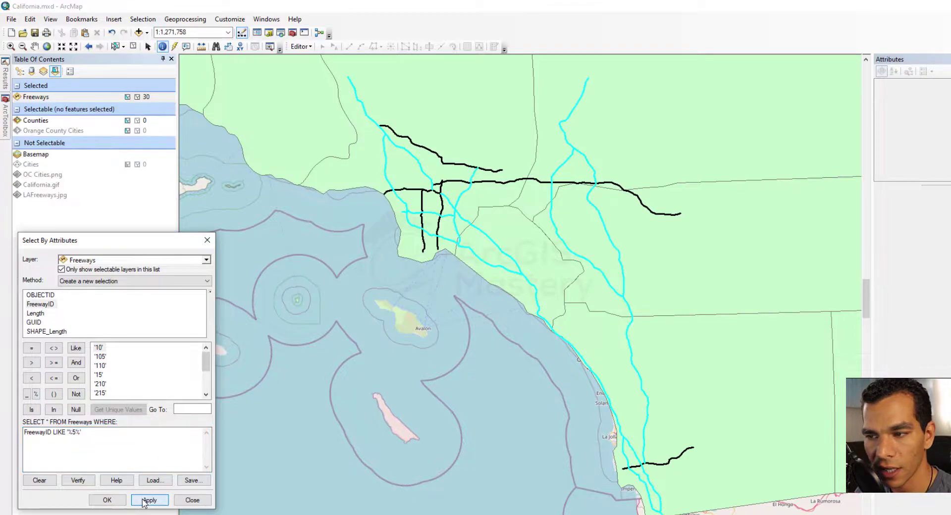
right_click(43, 99)
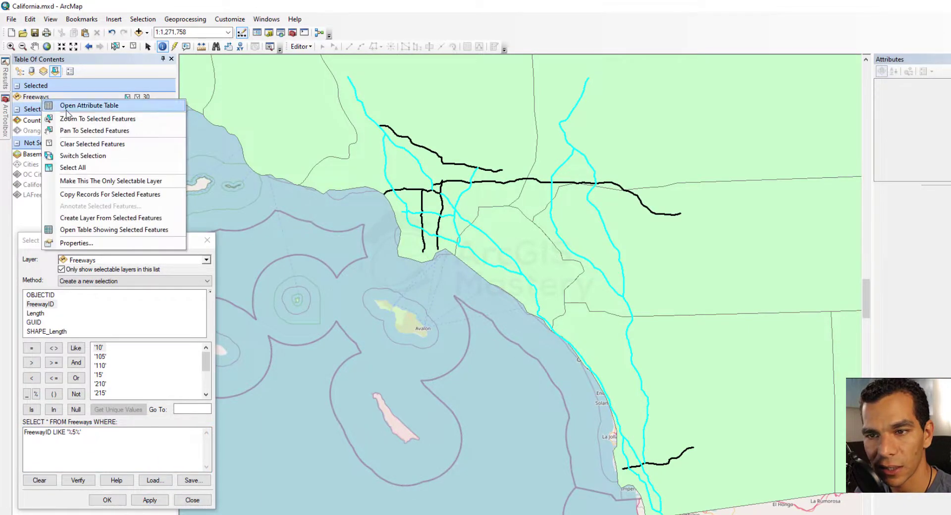
click(76, 106)
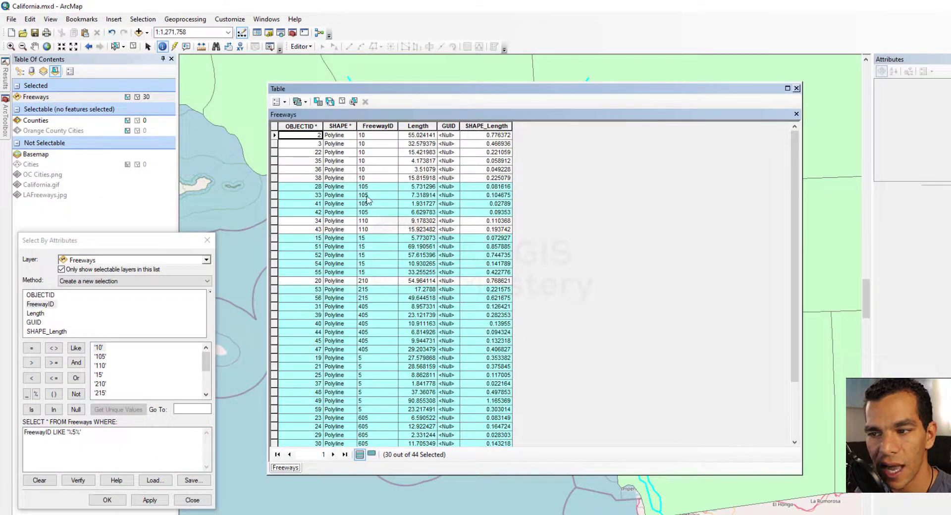
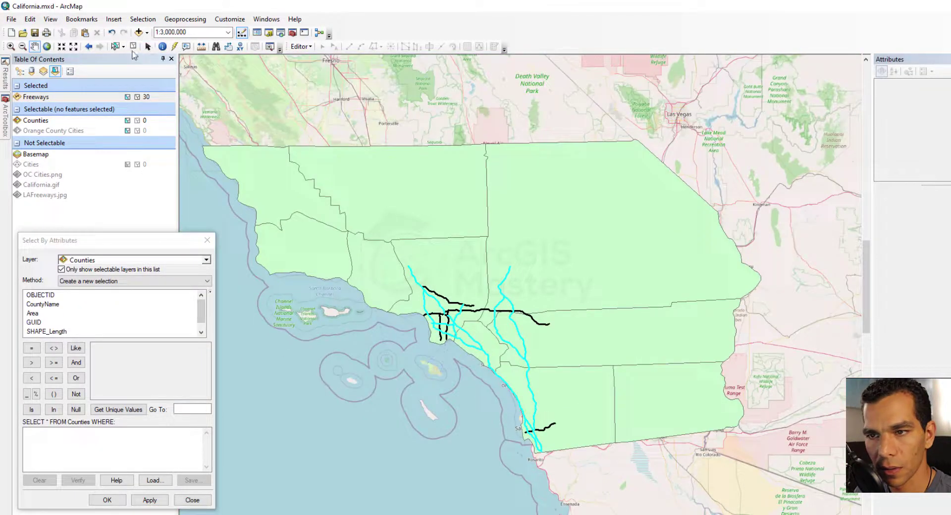
Step: Clear the selected features and turn on labels for the Counties layer
click(133, 45)
right_click(45, 108)
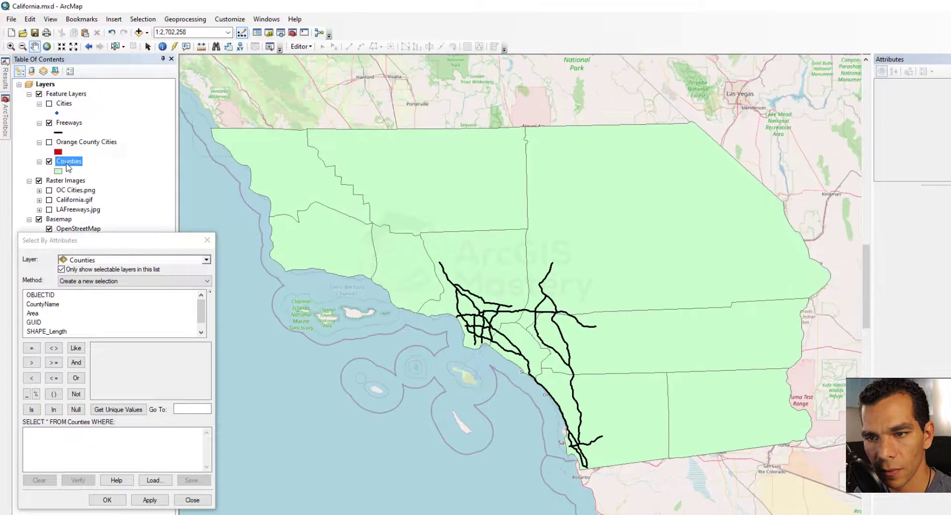
right_click(67, 163)
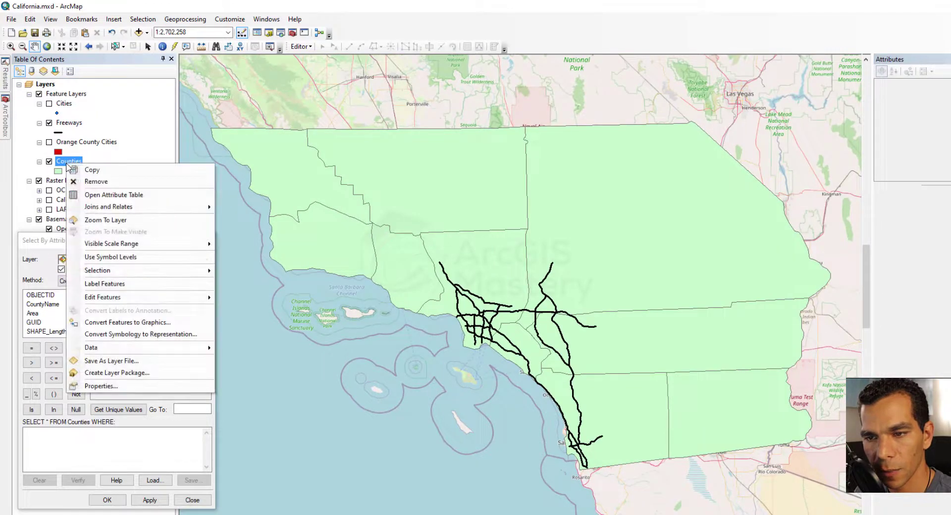
click(126, 285)
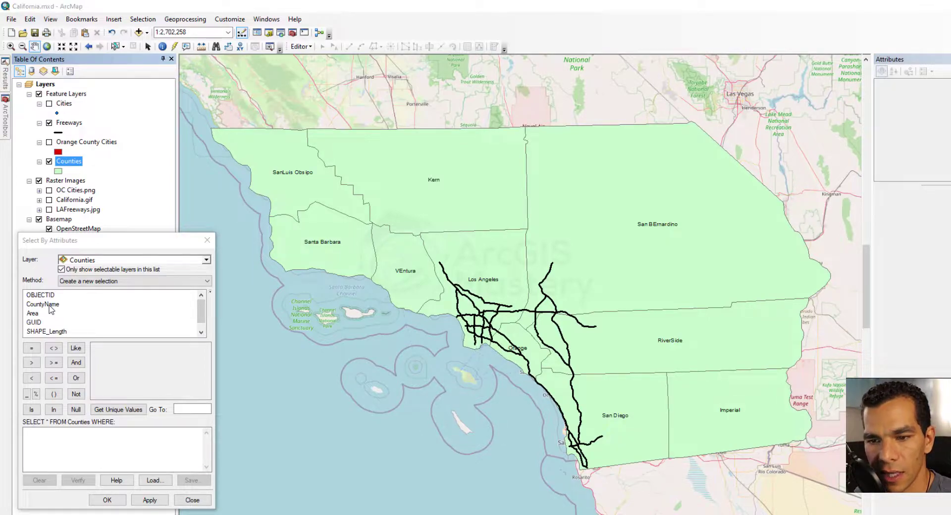
Step: Build the expression CountyName LIKE '%s%' for the Counties layer and apply the query
double_click(43, 304)
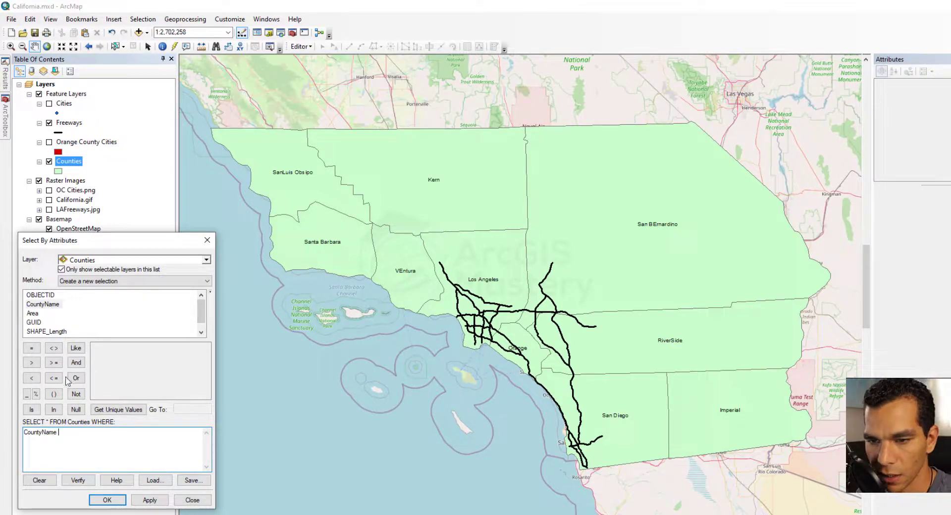
click(76, 348)
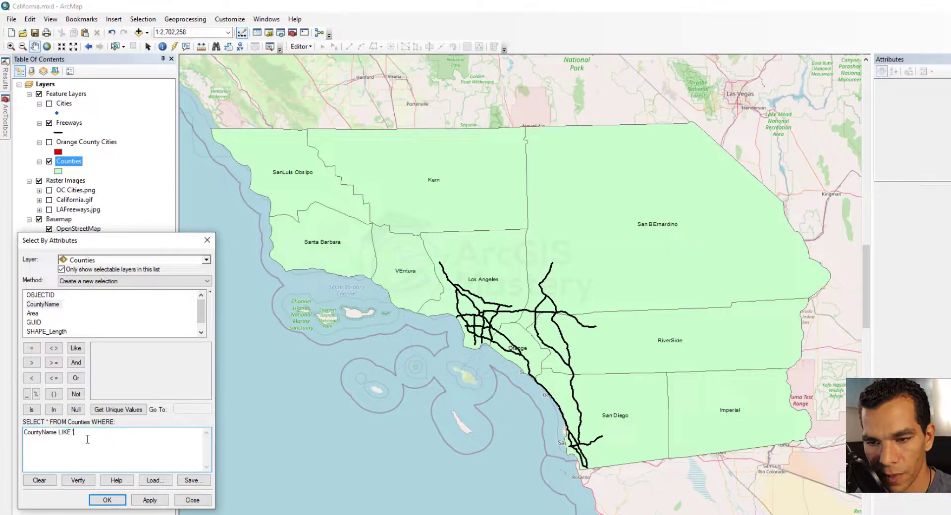
click(35, 395)
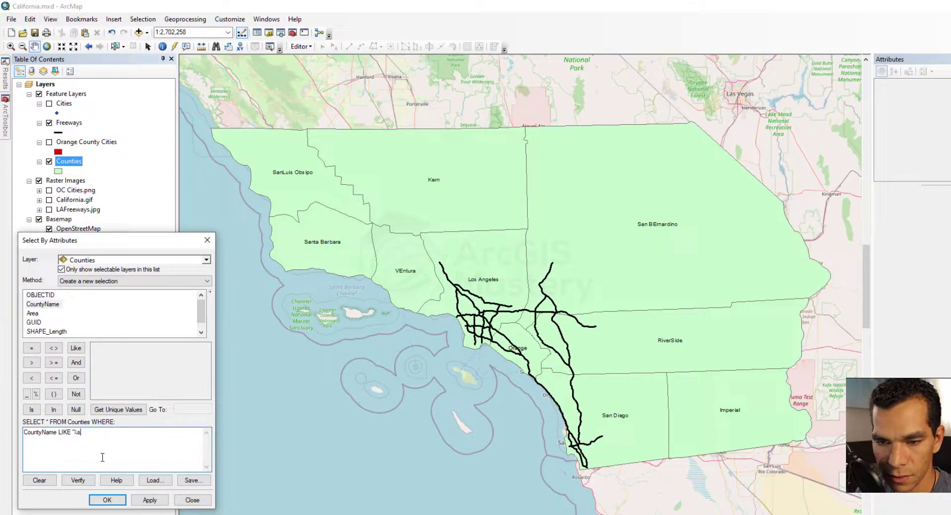
text(s)
click(36, 394)
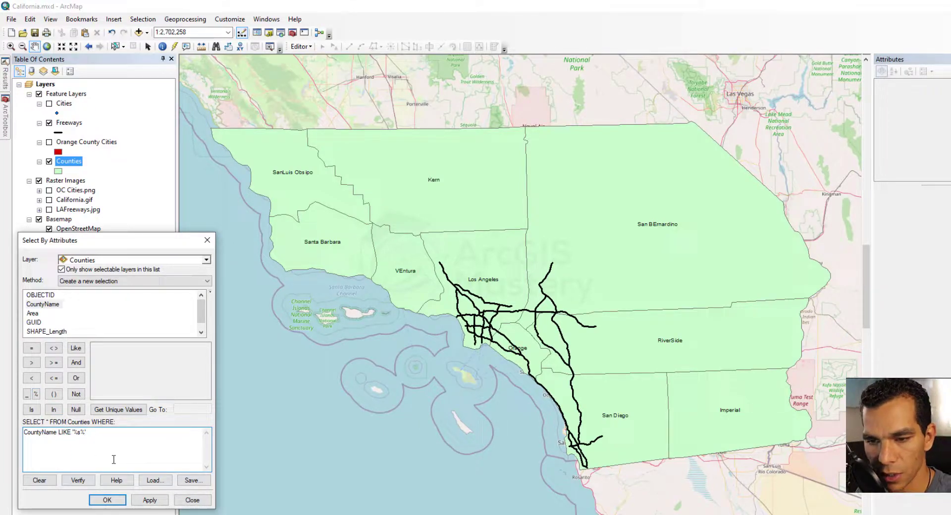
click(150, 501)
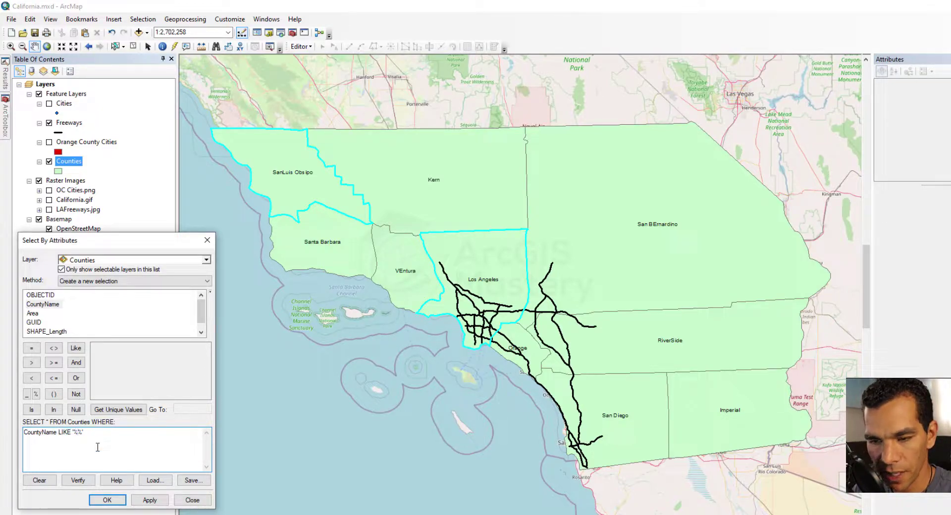
Step: Apply the county query with an uppercase '%S%', and again with the pattern shortened to 'S%'
click(149, 500)
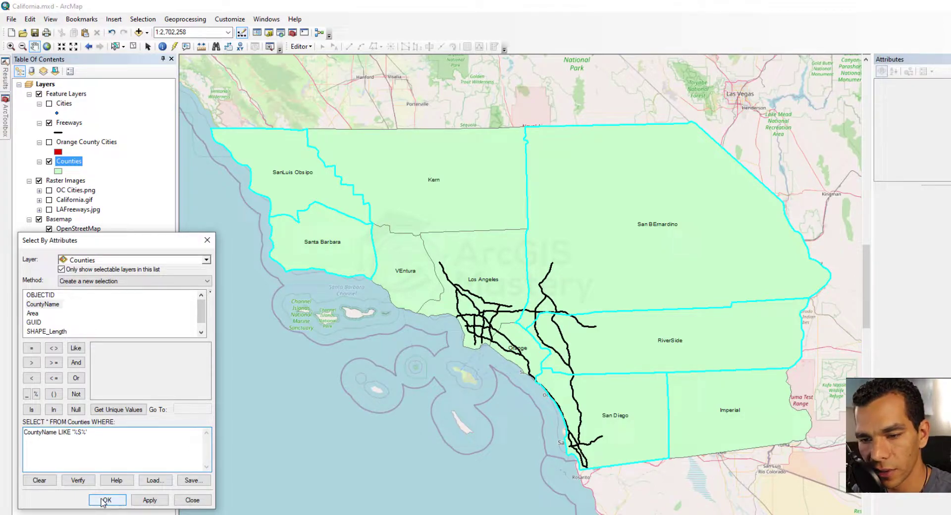
key(BackSpace)
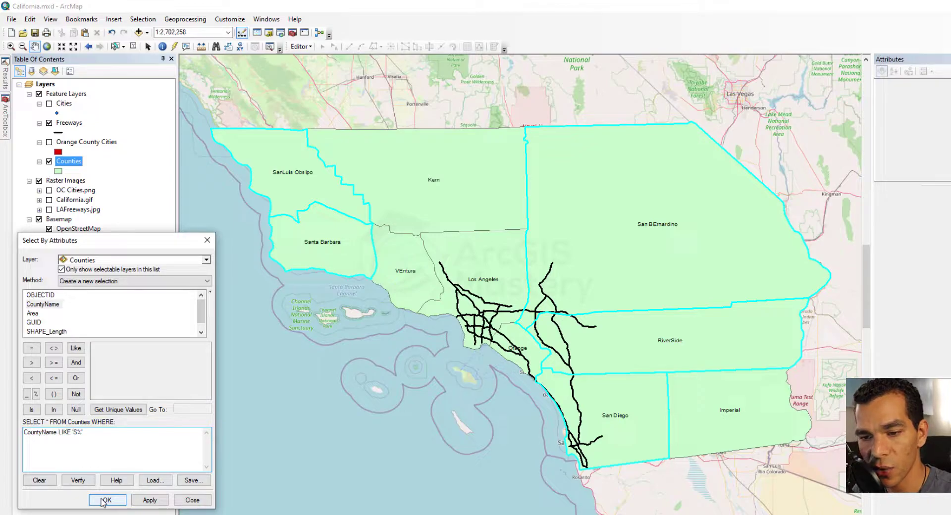
click(150, 501)
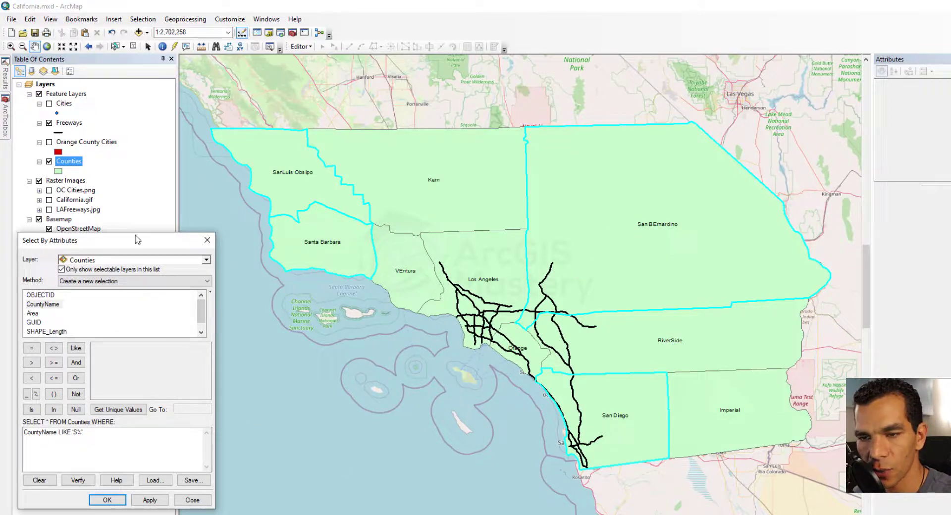
Step: Examine the selected county names in the Counties attribute table, and close the table
right_click(73, 162)
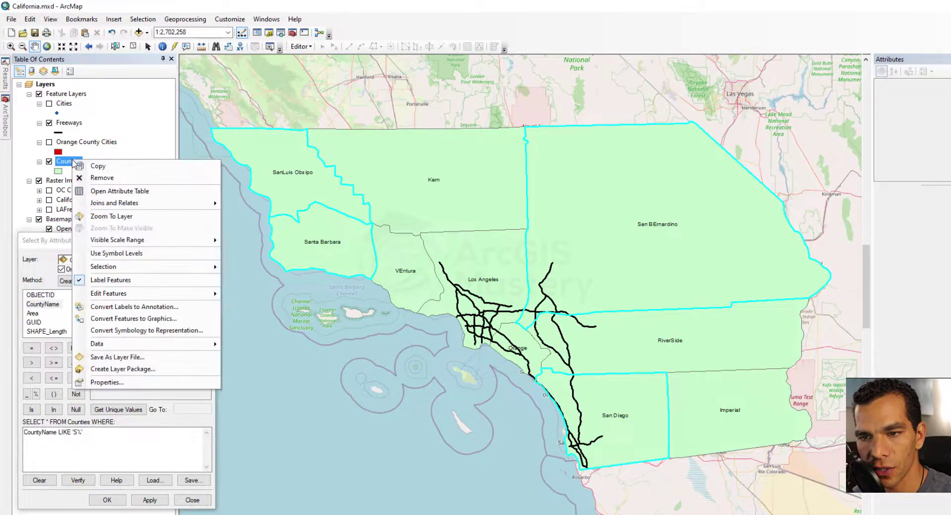
click(114, 190)
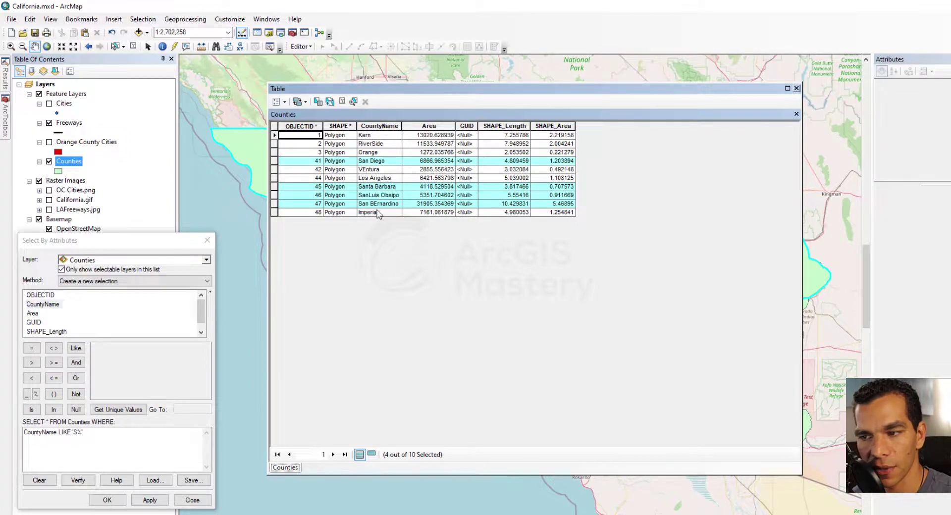
click(797, 88)
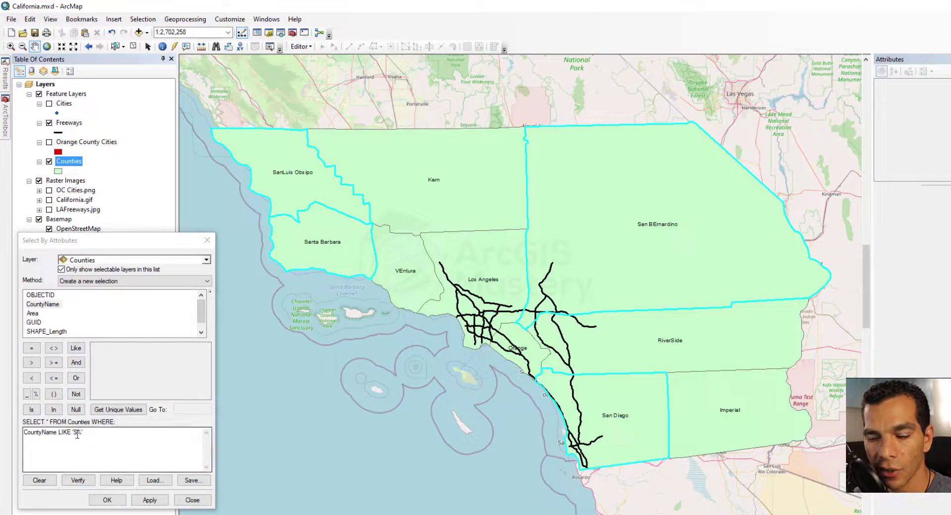
Step: Replace the expression with CountyName dfdf, verify its syntax, and remove dfdf so only CountyName remains
click(39, 481)
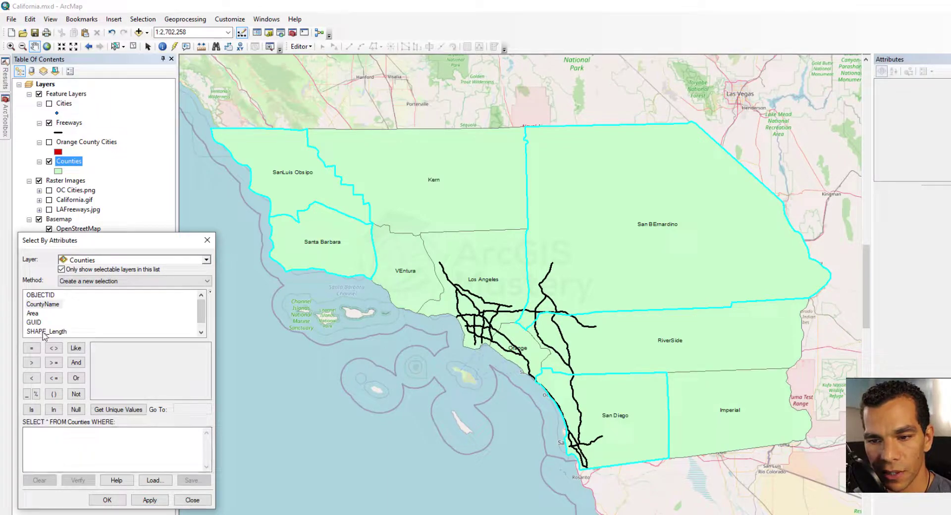
double_click(48, 305)
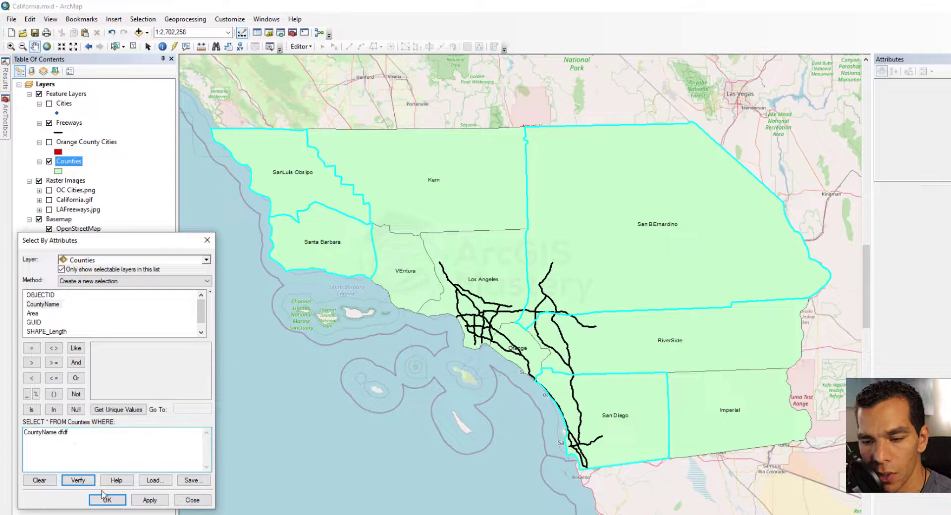
click(78, 480)
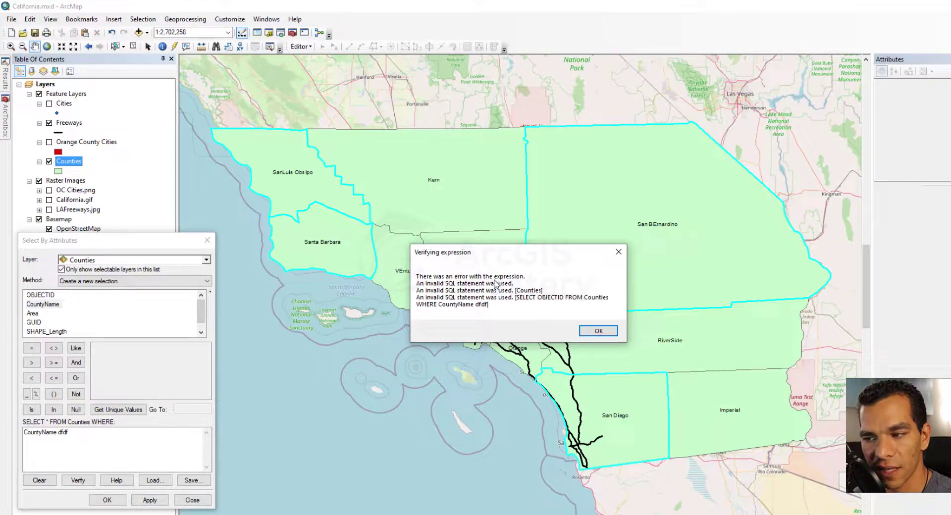
click(599, 331)
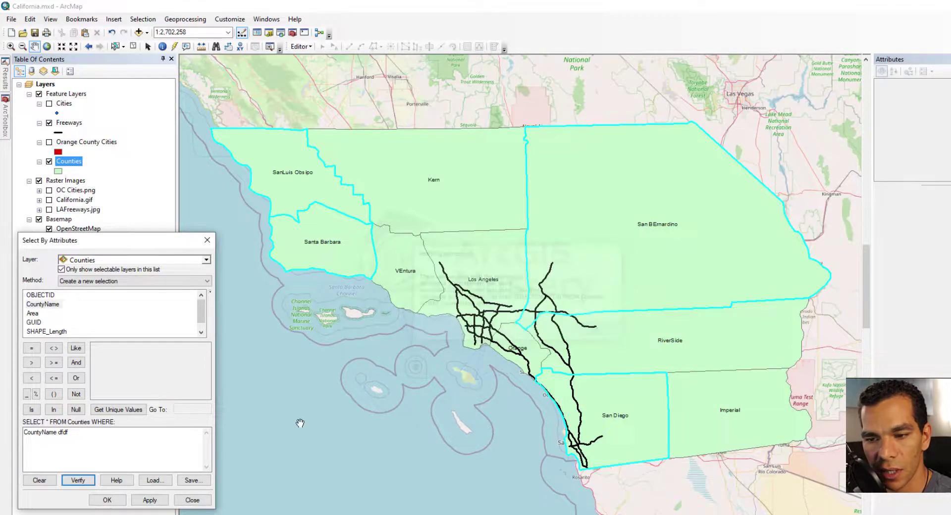
double_click(63, 432)
key(BackSpace)
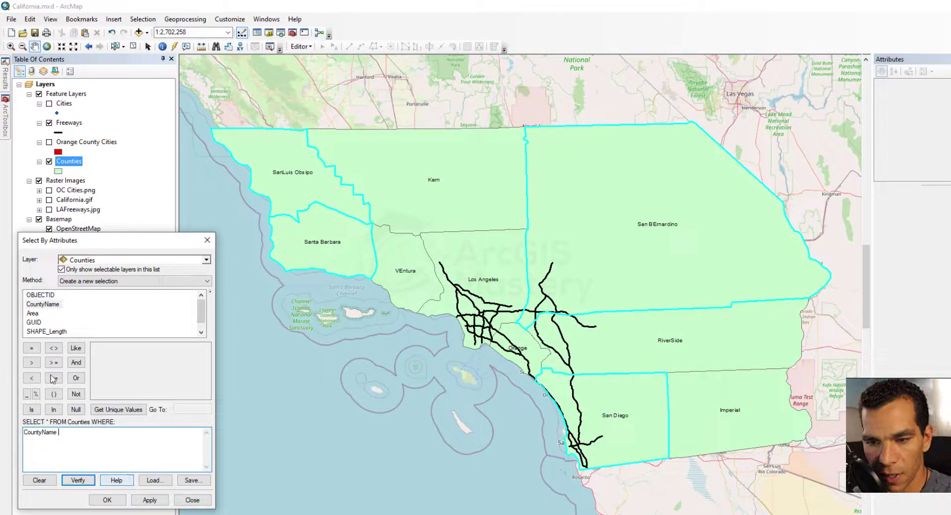
Step: Complete the county expression as CountyName = 'Kern' from the field's unique values, and verify its syntax
click(32, 349)
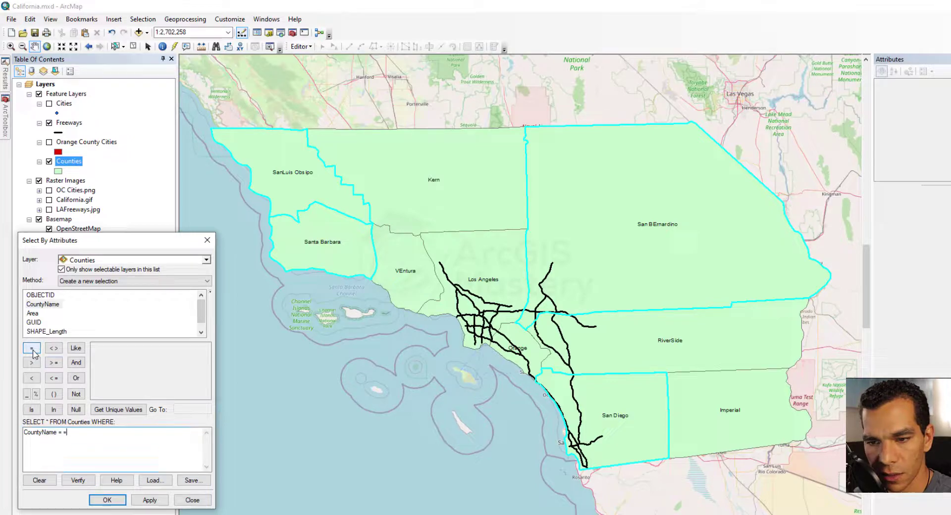
click(130, 411)
double_click(102, 356)
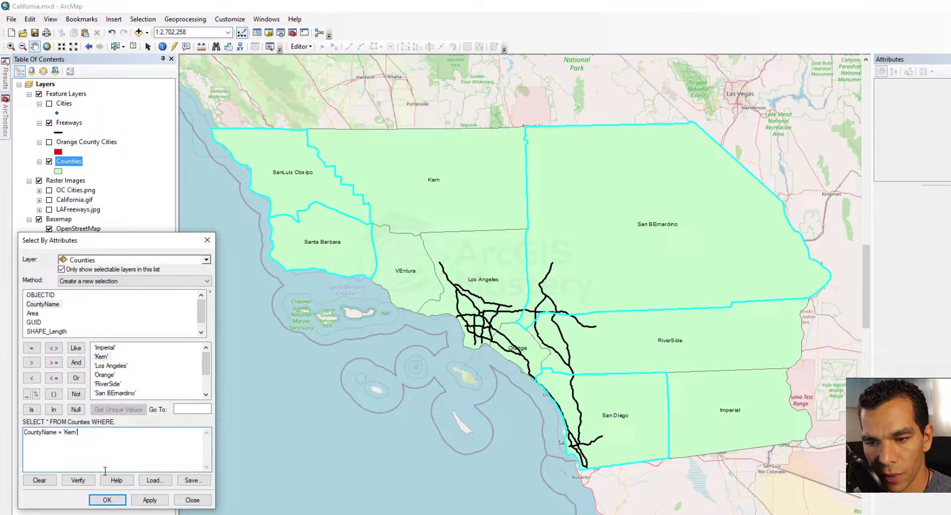
click(78, 480)
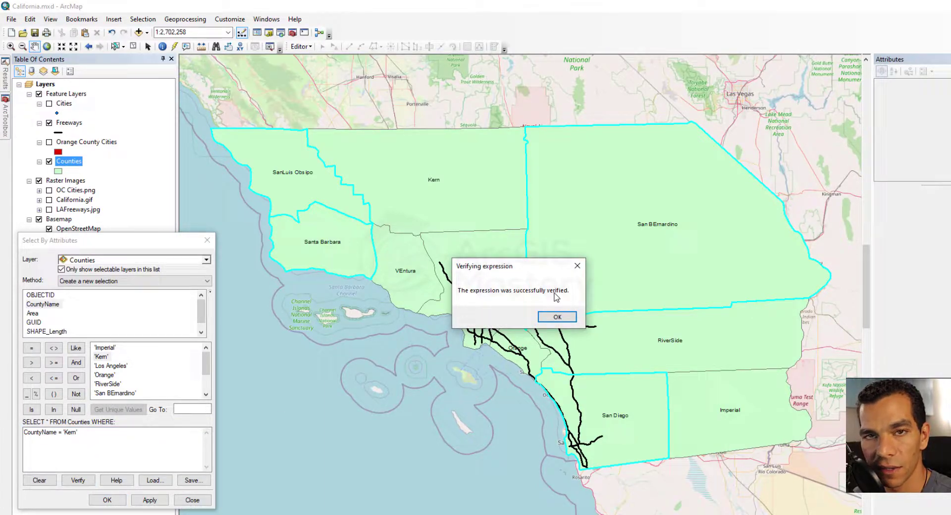
click(558, 317)
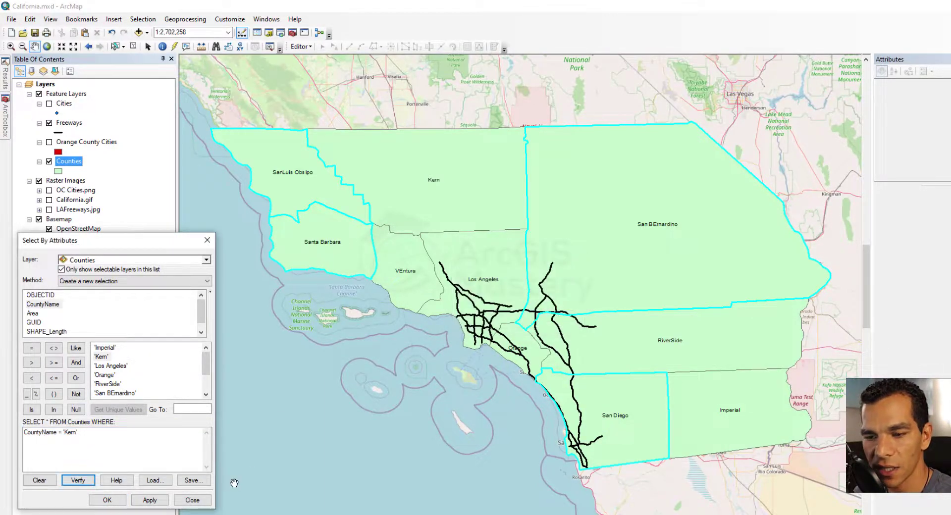
Step: Apply the Kern query as a new selection on the Counties layer, and verify the expression once more
click(158, 500)
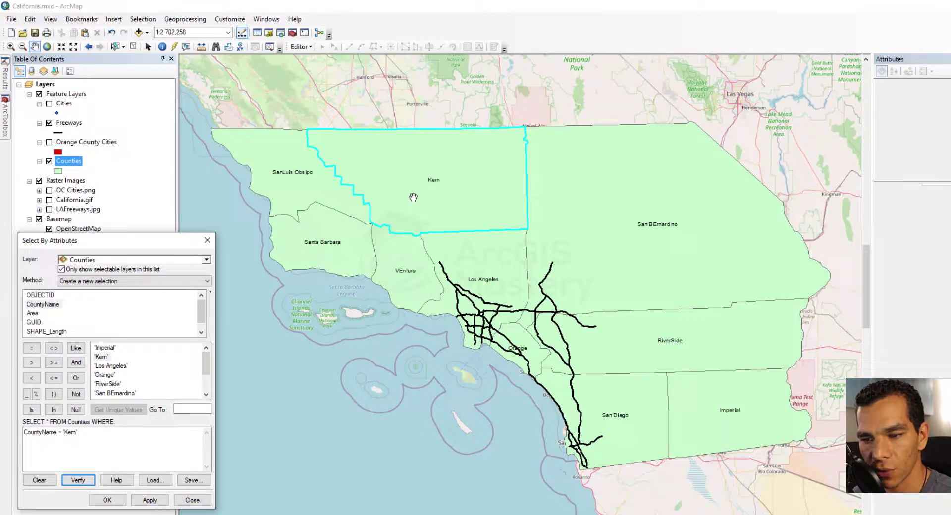
click(78, 481)
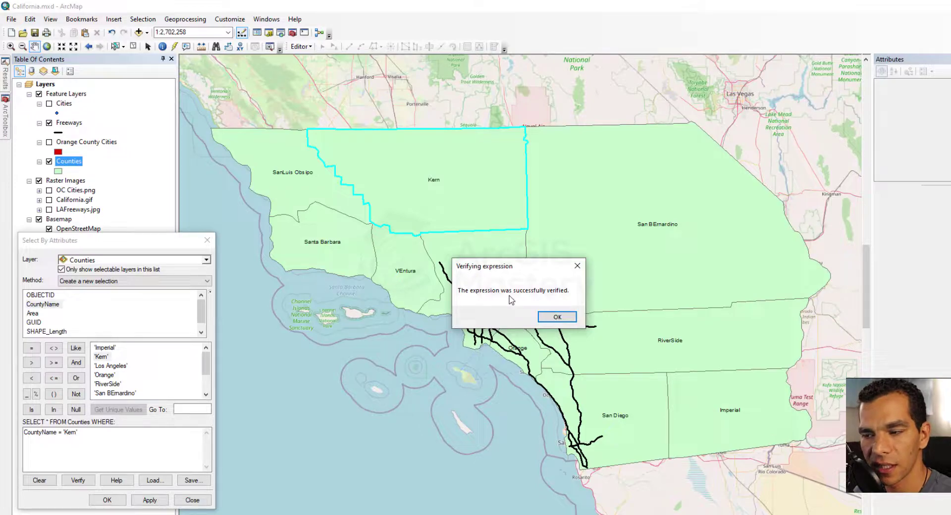
click(557, 317)
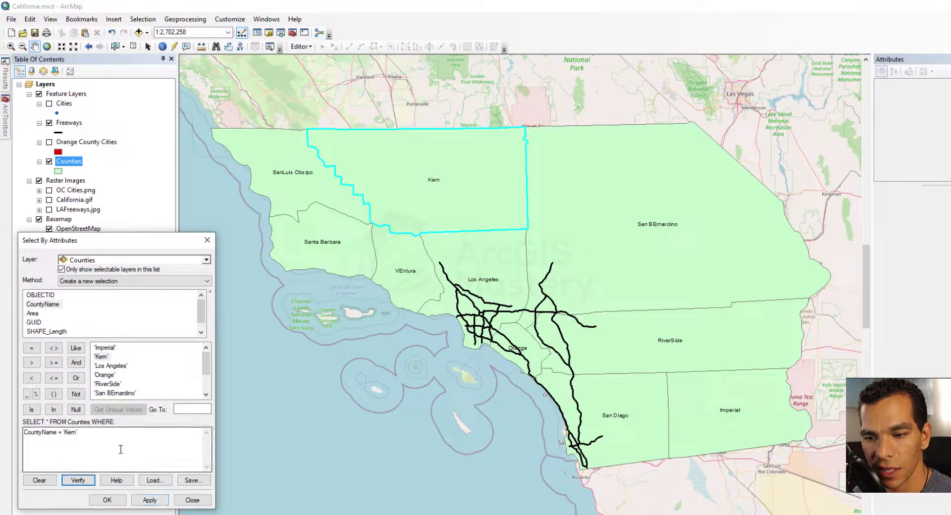
Step: Read the help topic on building a query expression, covering SQL syntax, string searches and the NULL keyword, and close the help
click(117, 480)
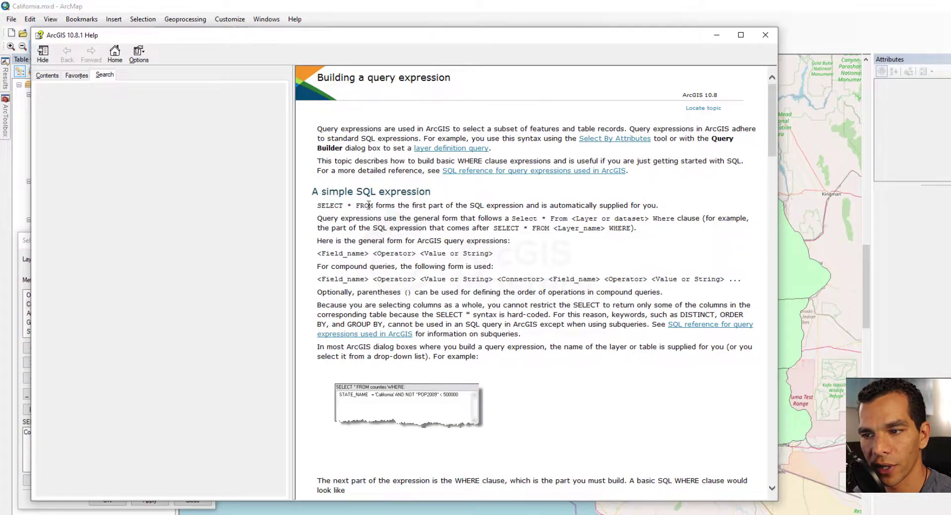
scroll(369, 205, down, 4)
scroll(348, 204, up, 4)
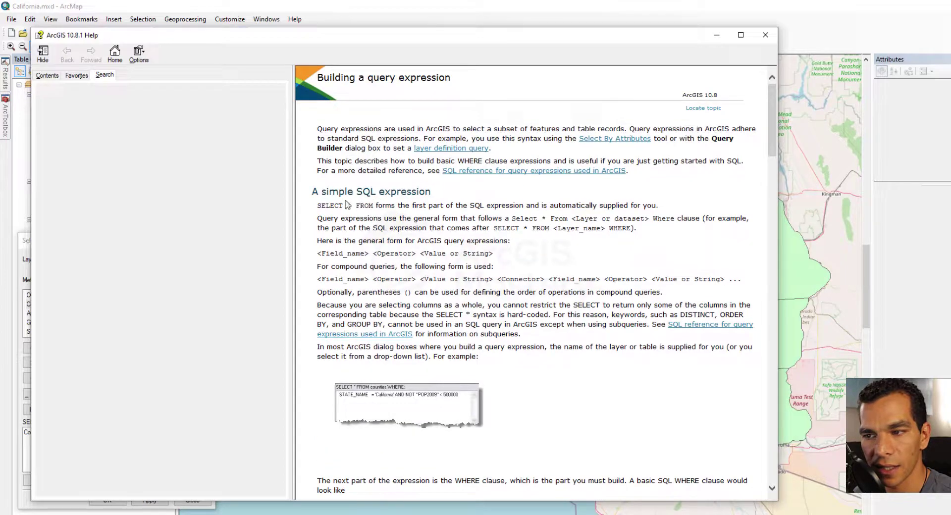
drag(355, 191, 426, 191)
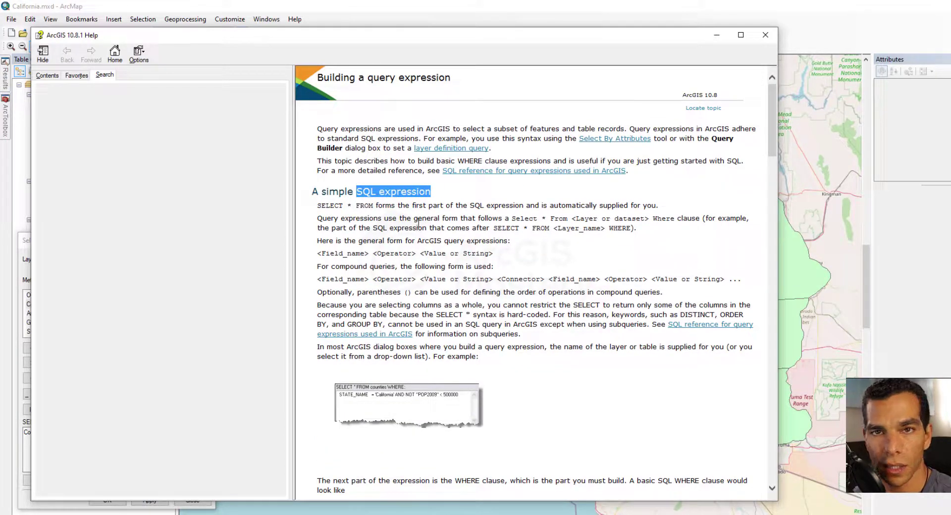
scroll(438, 242, down, 10)
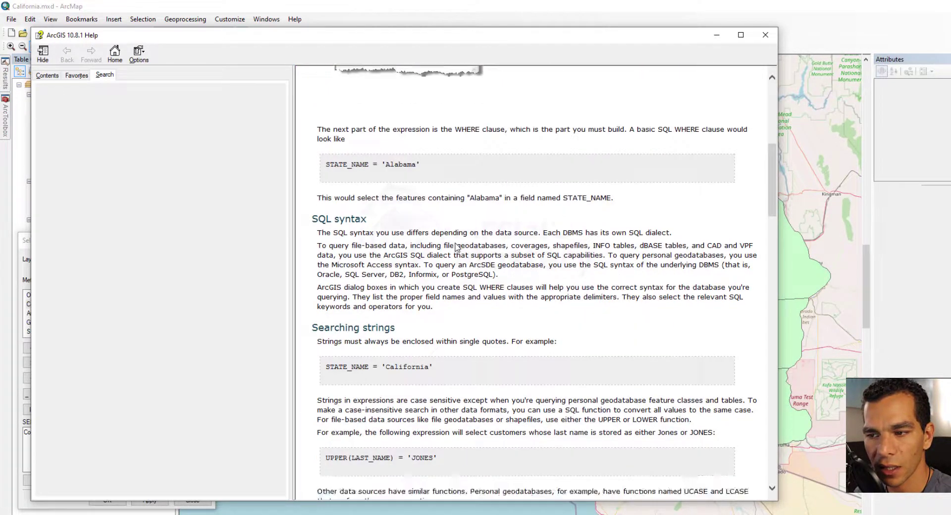
scroll(456, 243, down, 5)
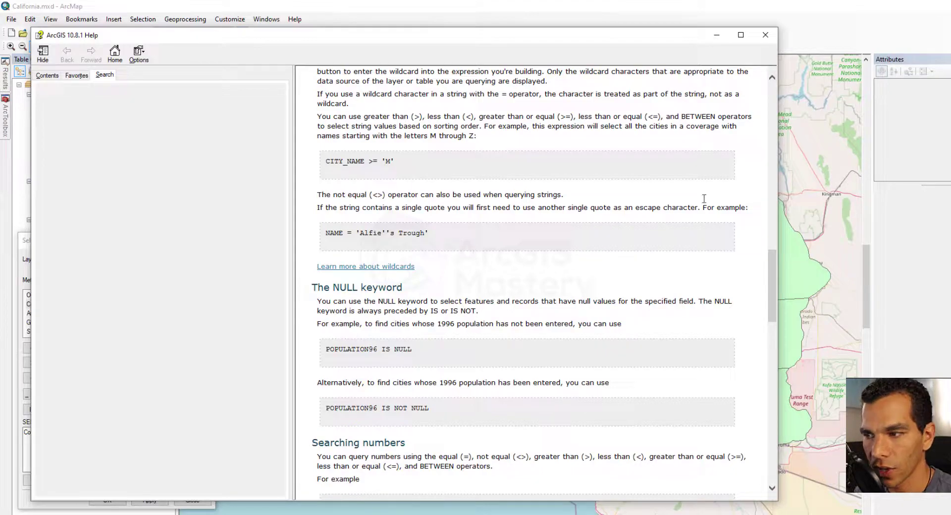
click(766, 35)
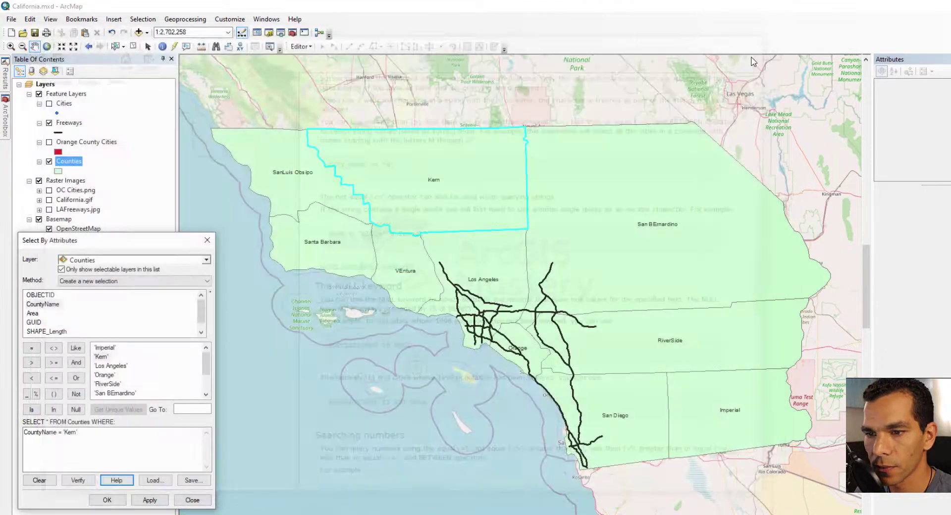
Step: Inspect the dialogs for loading and saving .exp expression files, cancel both, and close Select By Attributes
click(155, 481)
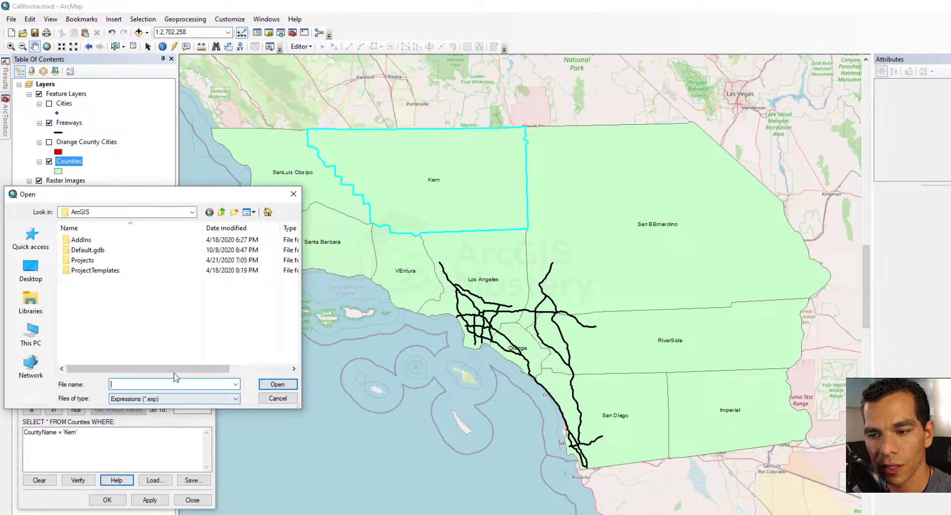
click(278, 399)
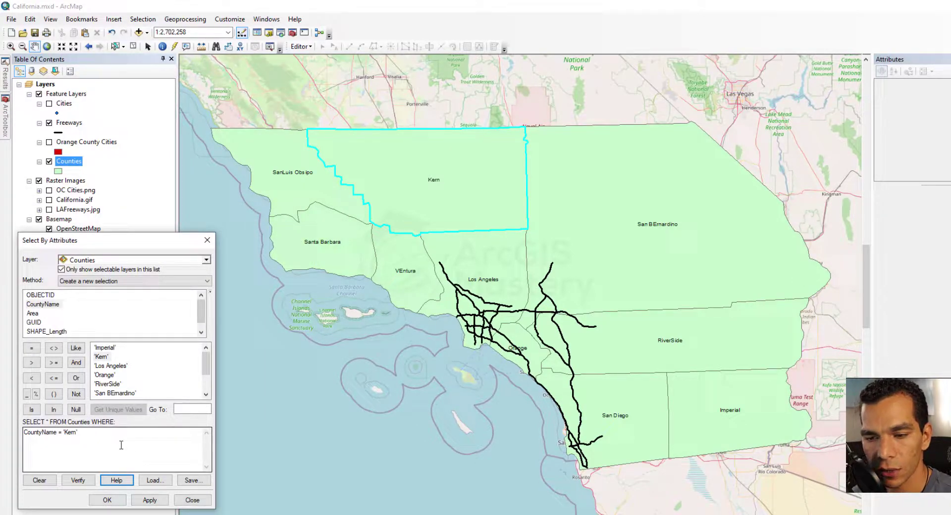
click(193, 482)
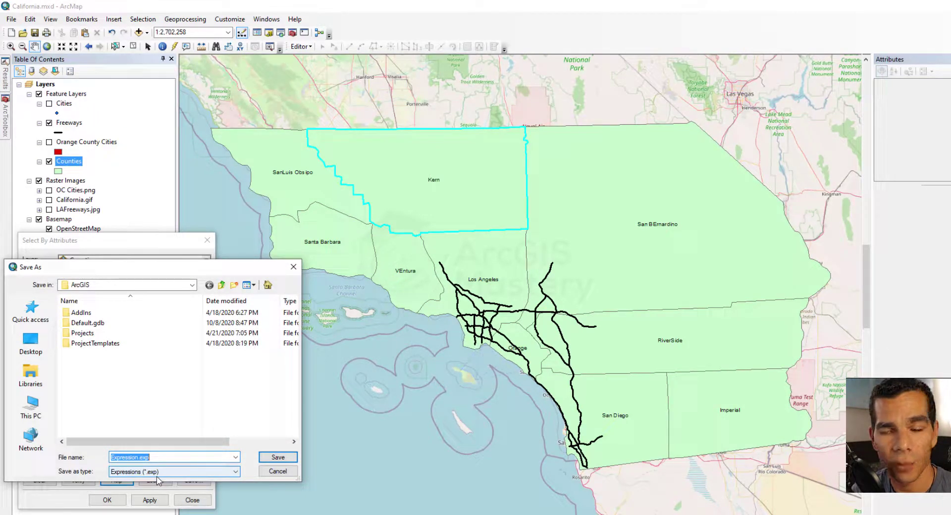
key(Escape)
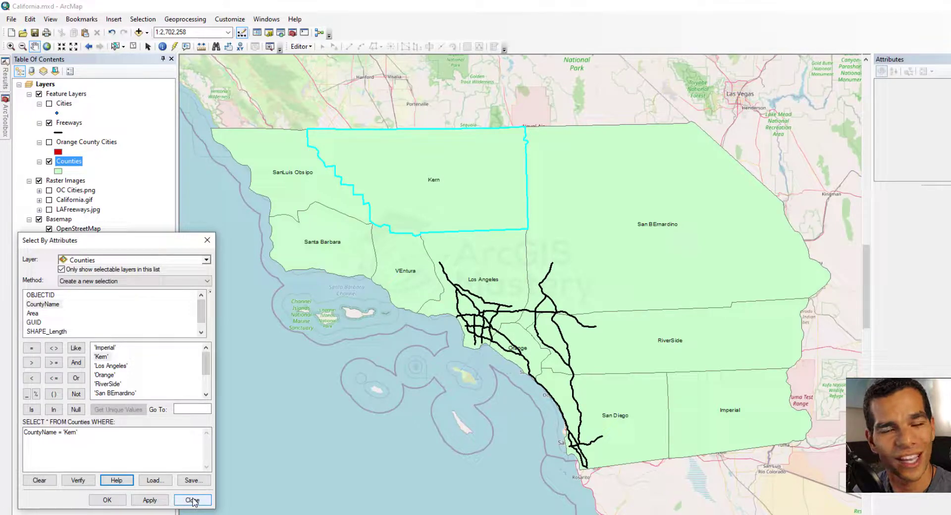
click(192, 501)
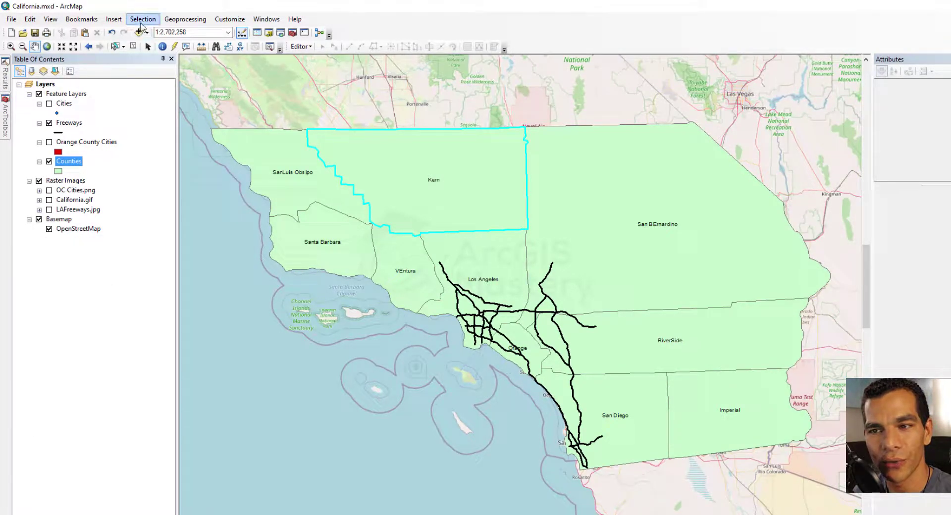
Step: Start a Select By Location query
click(143, 19)
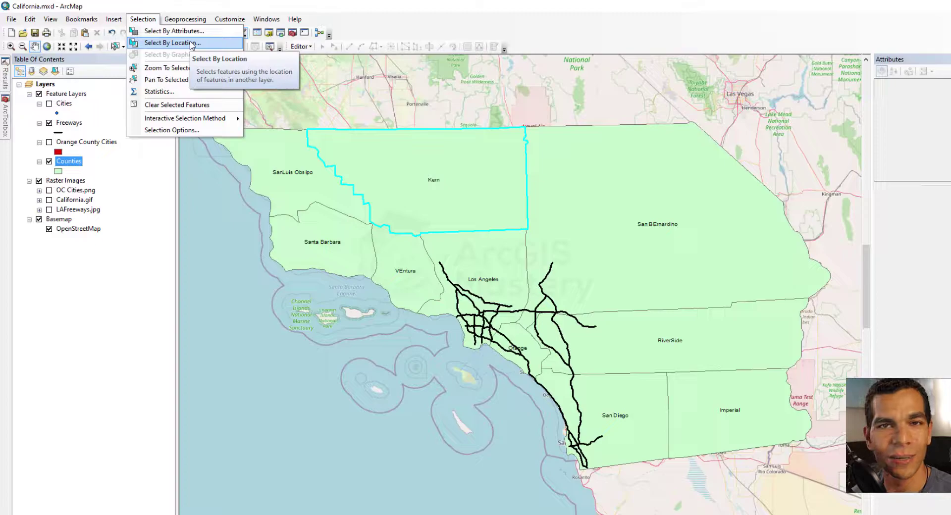